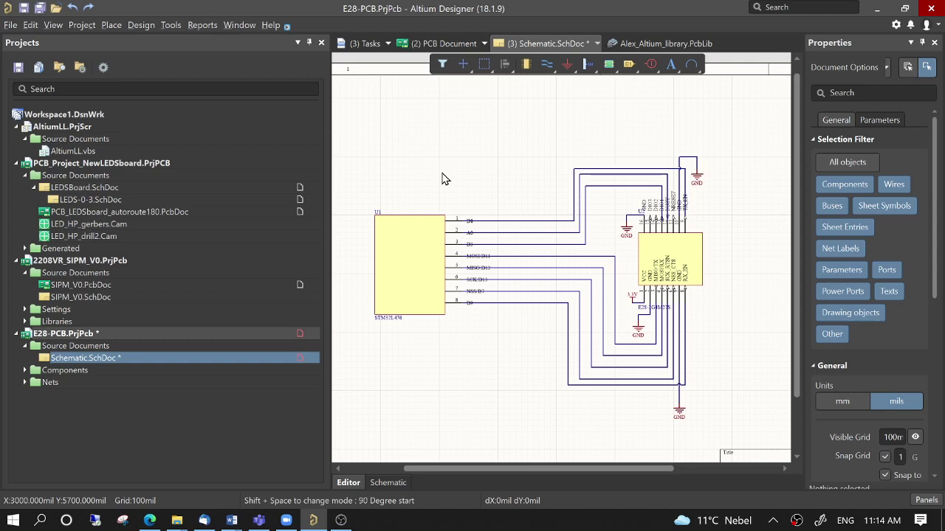
# Compile the E28-PCB project and locate the first floating GND power object, at (620,490), on the schematic
pyautogui.click(66, 25)
pyautogui.click(100, 41)
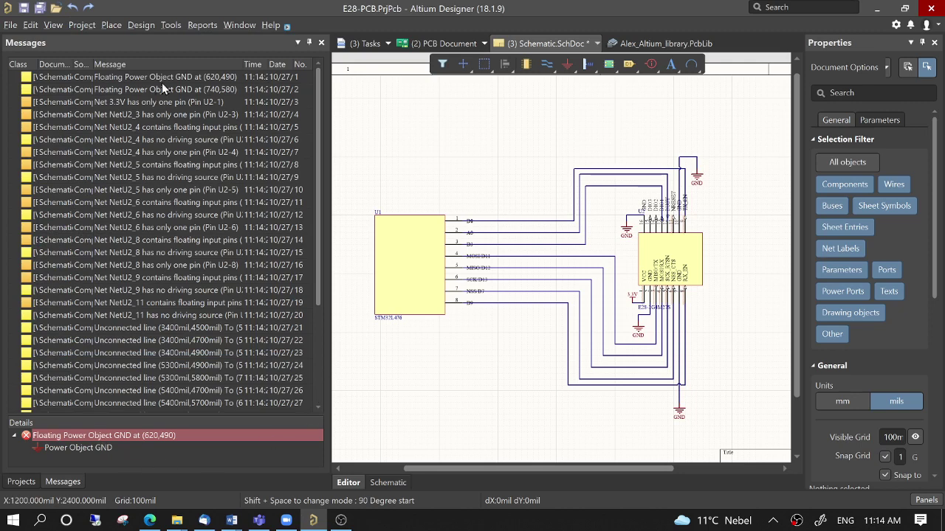
pyautogui.click(162, 81)
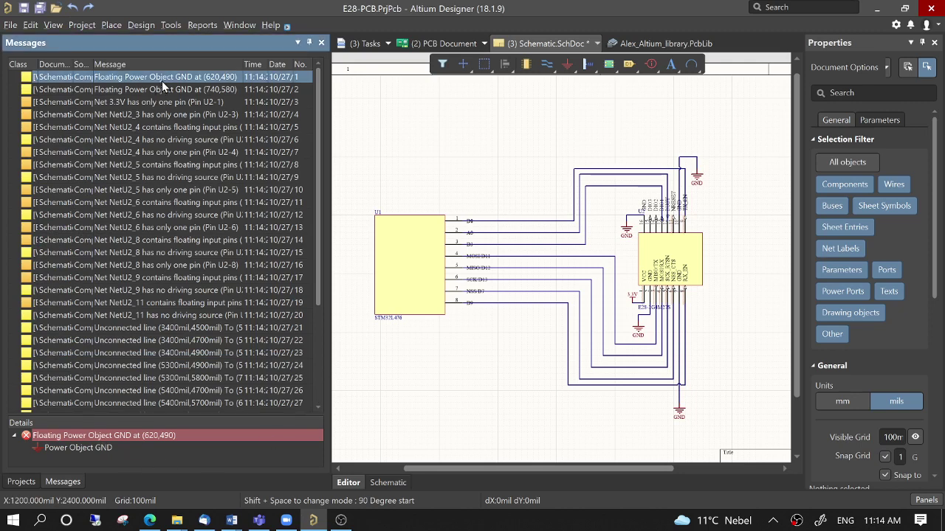
pyautogui.doubleClick(162, 77)
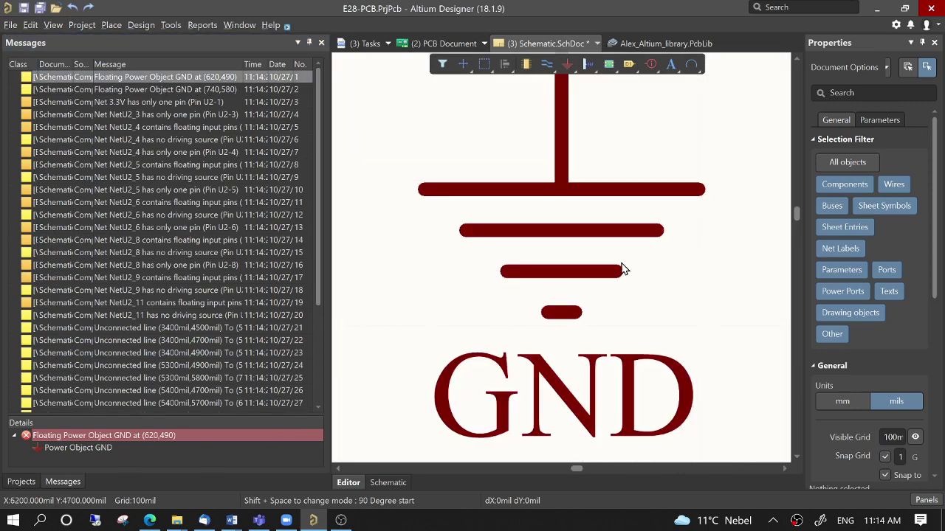
pyautogui.keyDown('ctrl'); pyautogui.scroll(-7, 621, 269); pyautogui.keyUp('ctrl')
pyautogui.keyDown('shift'); pyautogui.scroll(-2, 620, 271); pyautogui.keyUp('shift')
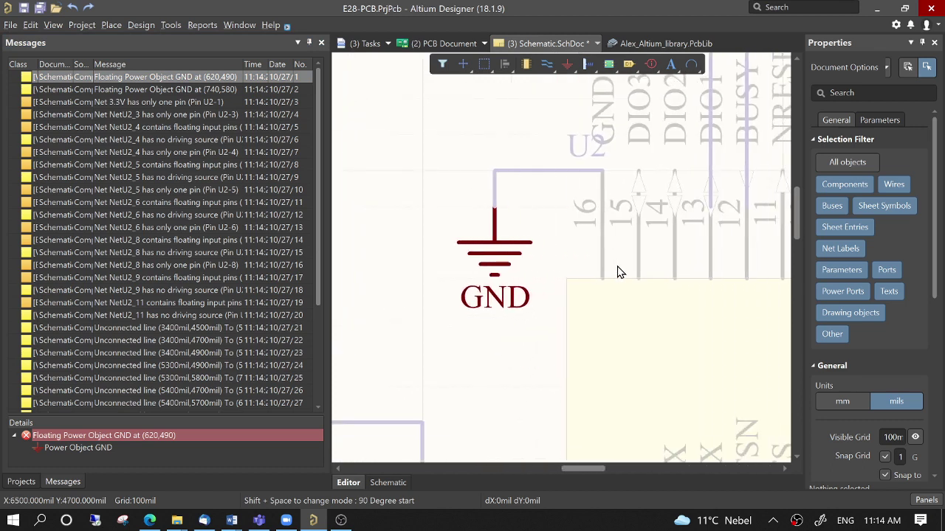
pyautogui.keyDown('shift'); pyautogui.hscroll(1, 619, 273); pyautogui.keyUp('shift')
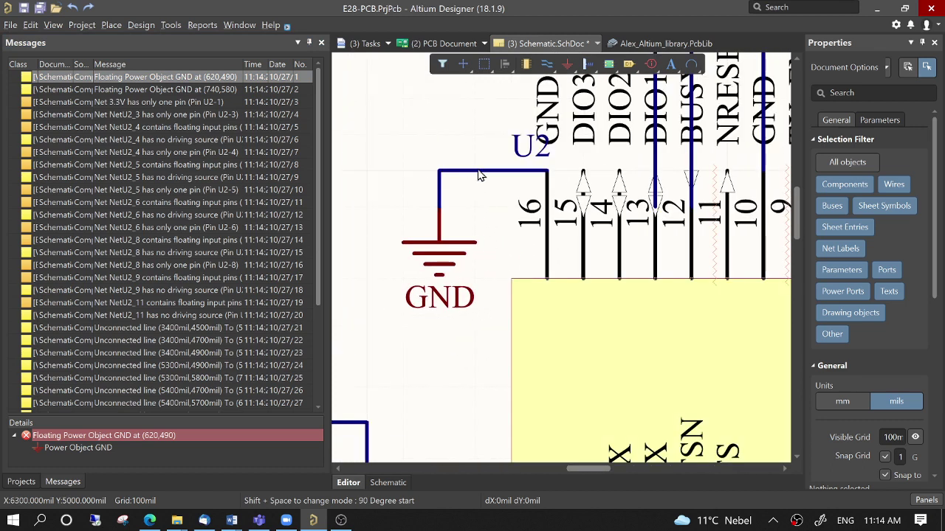
# Examine where the wires meet U2's pins, from the GND wire at pin 16 to pins 1 to 8
pyautogui.moveTo(487, 173)
pyautogui.mouseDown()
pyautogui.moveTo(484, 143)
pyautogui.moveTo(479, 171)
pyautogui.mouseUp()
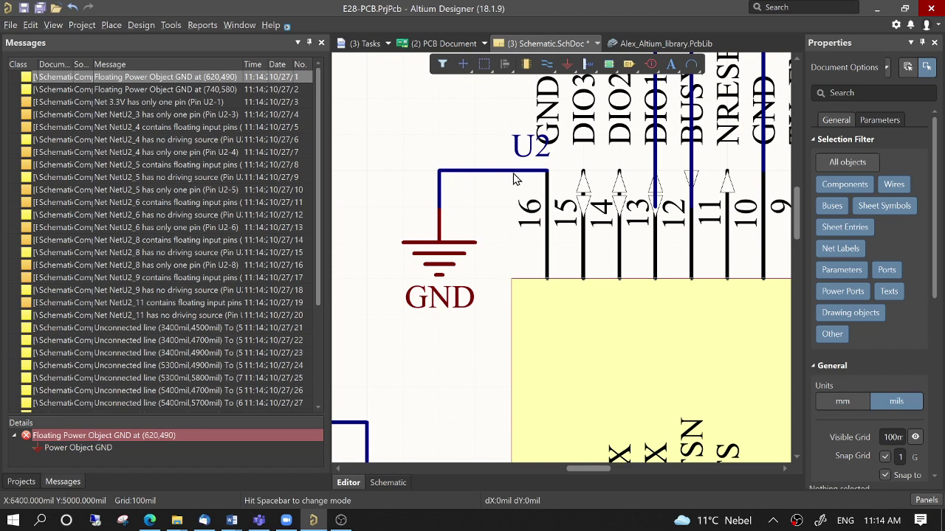
pyautogui.moveTo(514, 172)
pyautogui.mouseDown()
pyautogui.moveTo(520, 152)
pyautogui.moveTo(517, 170)
pyautogui.mouseUp()
pyautogui.keyDown('ctrl'); pyautogui.scroll(-5, 622, 308); pyautogui.keyUp('ctrl')
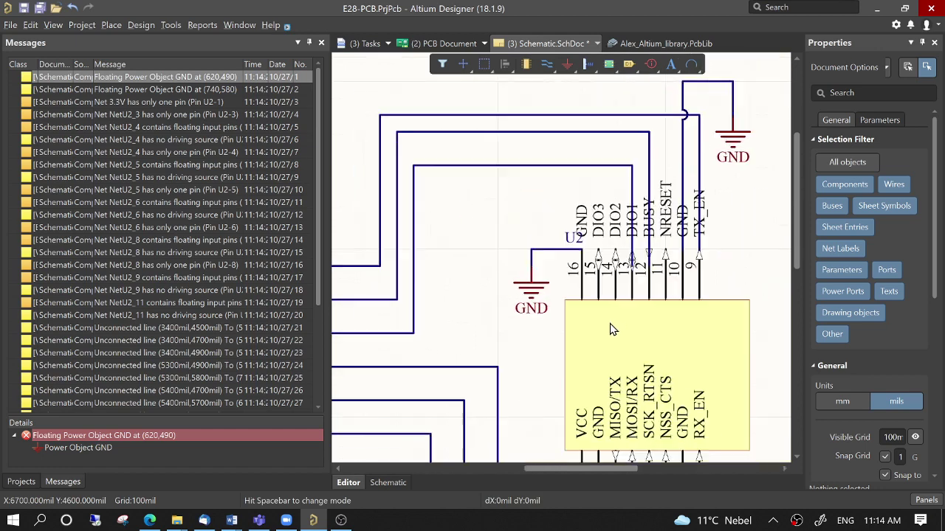
pyautogui.scroll(-4, 612, 338)
pyautogui.keyDown('ctrl'); pyautogui.scroll(3, 668, 355); pyautogui.keyUp('ctrl')
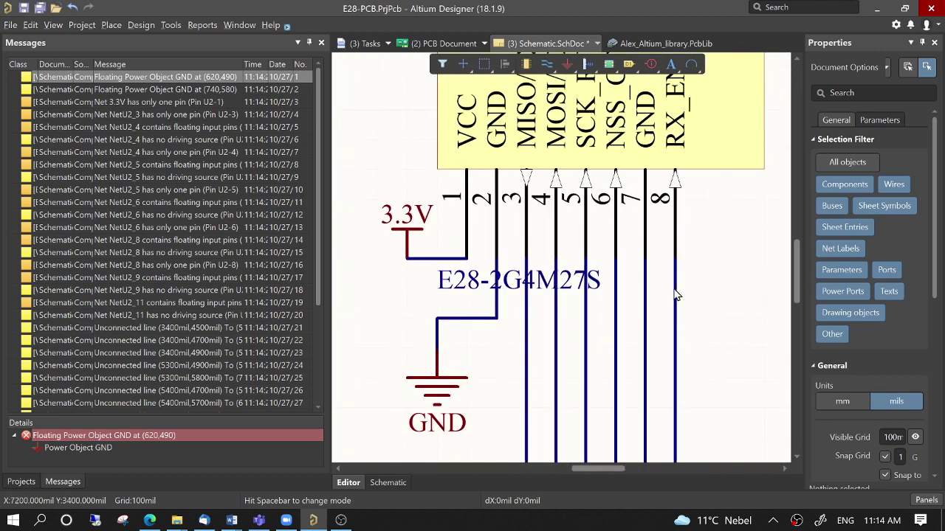
pyautogui.moveTo(675, 289)
pyautogui.mouseDown()
pyautogui.moveTo(698, 293)
pyautogui.moveTo(682, 284)
pyautogui.mouseUp()
pyautogui.scroll(5, 682, 274)
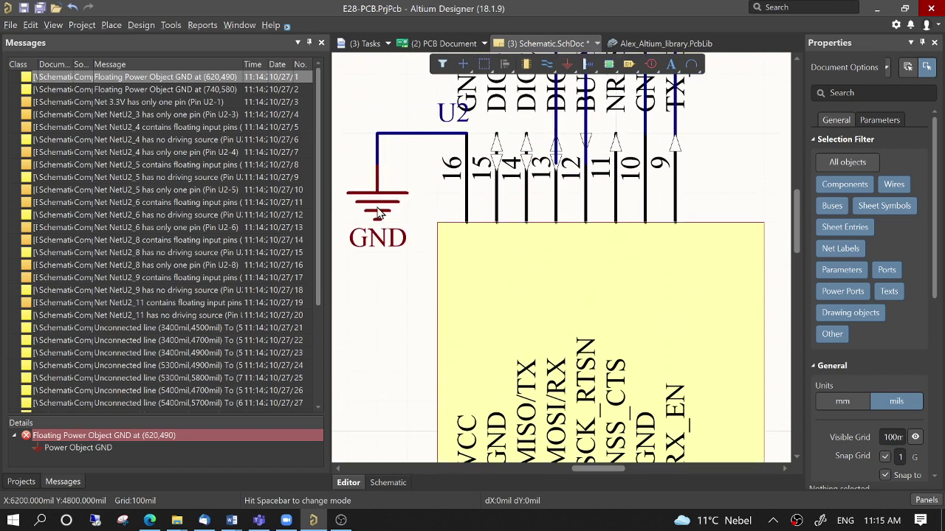
# Move the GND symbol with its wire down so the wire meets U2 pin 16 at the component body
pyautogui.moveTo(377, 212); pyautogui.dragTo(378, 301)
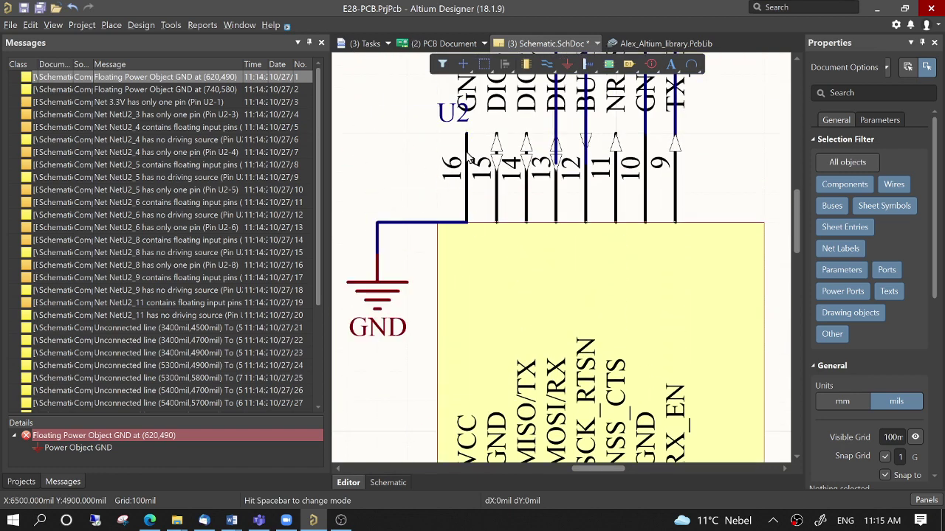
pyautogui.keyDown('ctrl'); pyautogui.scroll(3, 467, 157); pyautogui.keyUp('ctrl')
pyautogui.keyDown('ctrl'); pyautogui.scroll(1, 468, 157); pyautogui.keyUp('ctrl')
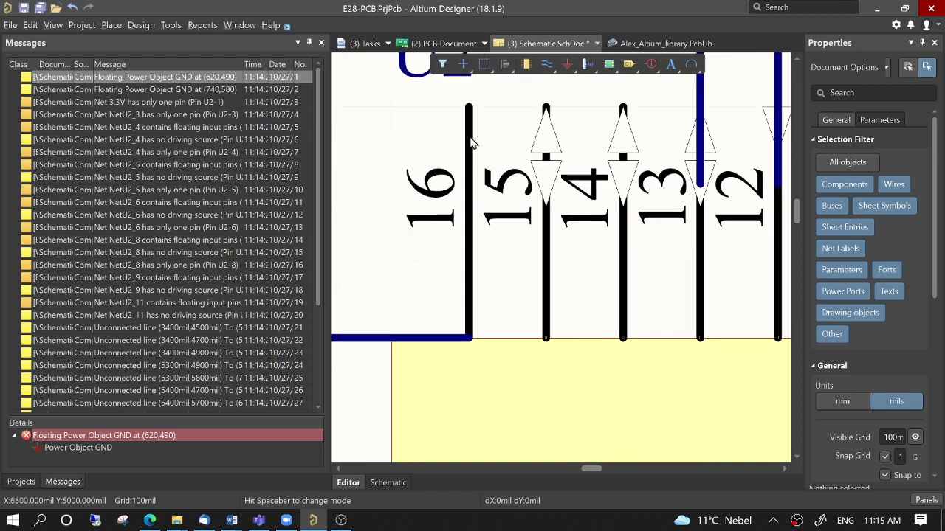
pyautogui.keyDown('ctrl'); pyautogui.scroll(2, 476, 359); pyautogui.keyUp('ctrl')
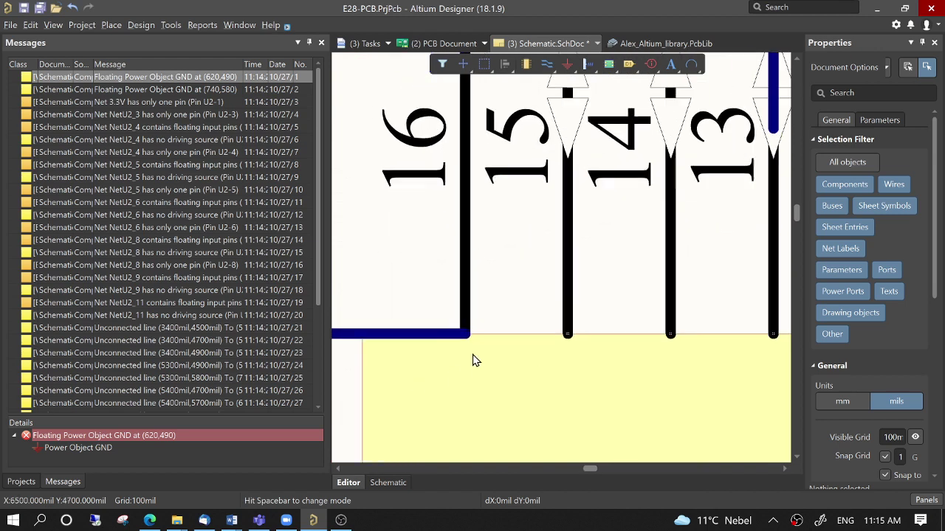
pyautogui.keyDown('ctrl'); pyautogui.scroll(1, 466, 340); pyautogui.keyUp('ctrl')
pyautogui.keyDown('ctrl'); pyautogui.scroll(-2, 469, 330); pyautogui.keyUp('ctrl')
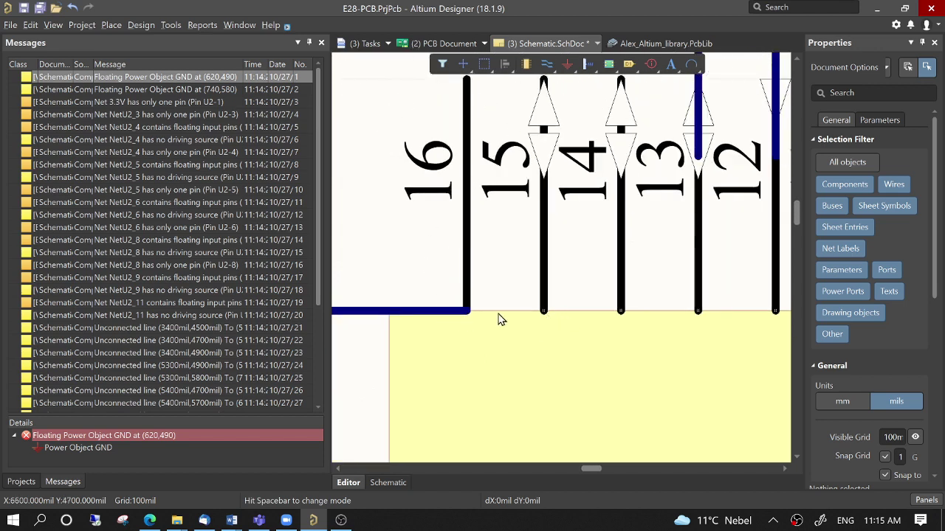
# Delete the wire between U2 pin 16 and its GND symbol
pyautogui.click(461, 311)
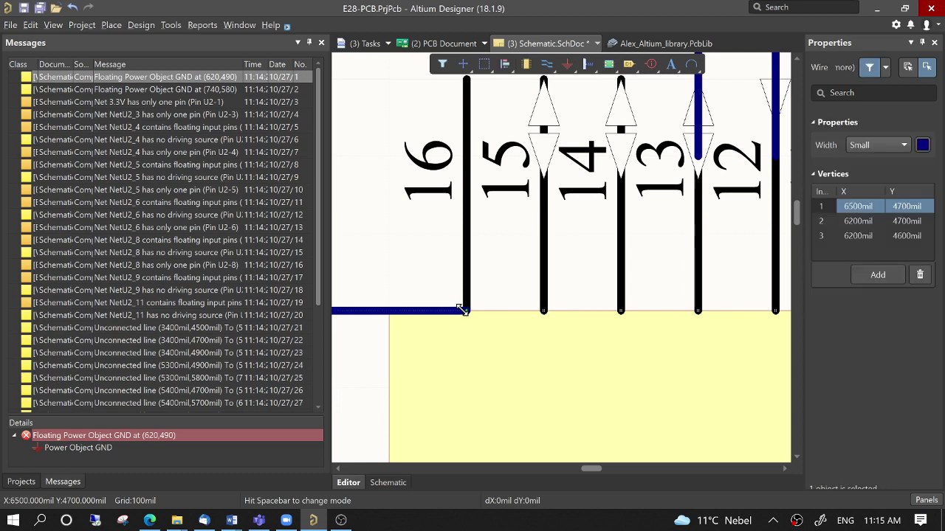
pyautogui.press('Delete')
pyautogui.keyDown('ctrl'); pyautogui.scroll(2, 466, 316); pyautogui.keyUp('ctrl')
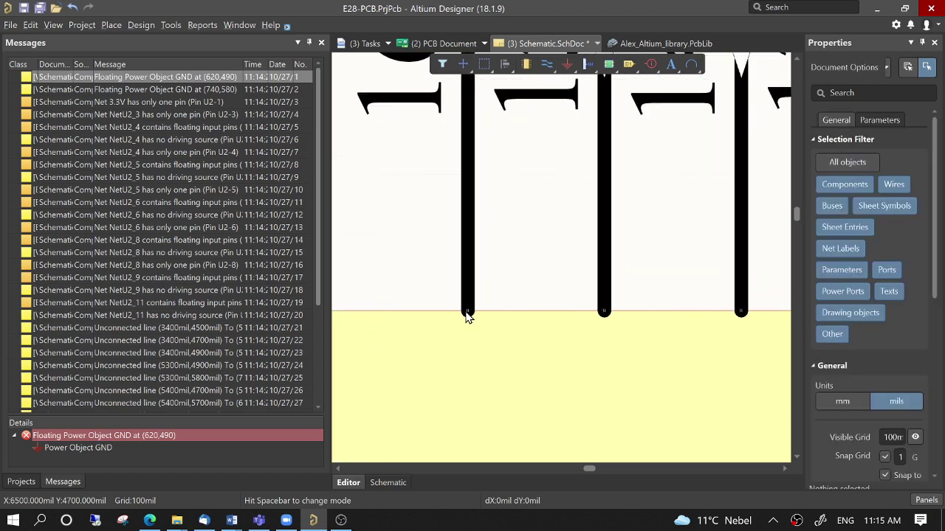
pyautogui.keyDown('ctrl'); pyautogui.scroll(-4, 473, 322); pyautogui.keyUp('ctrl')
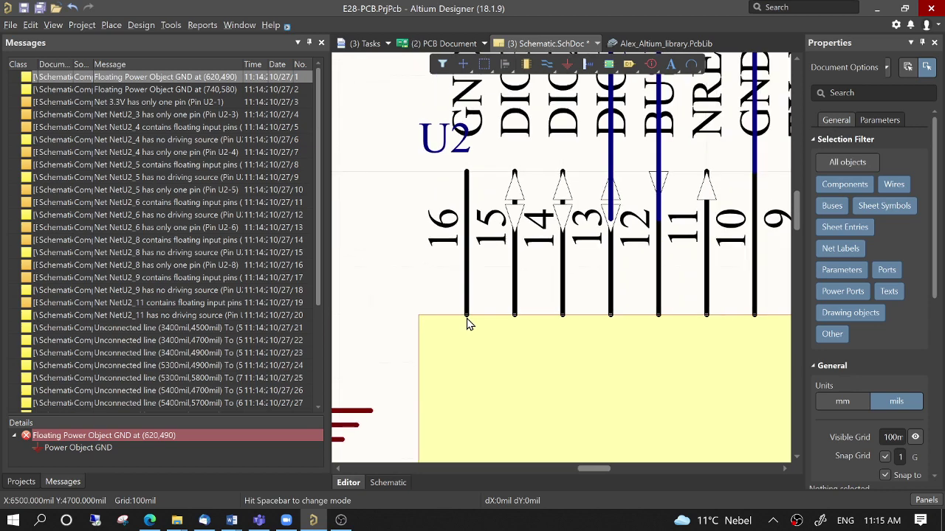
# Draw a new wire from the body end of U2 pin 16 across and down to the GND symbol
pyautogui.keyDown('shift'); pyautogui.scroll(1, 466, 324); pyautogui.keyUp('shift')
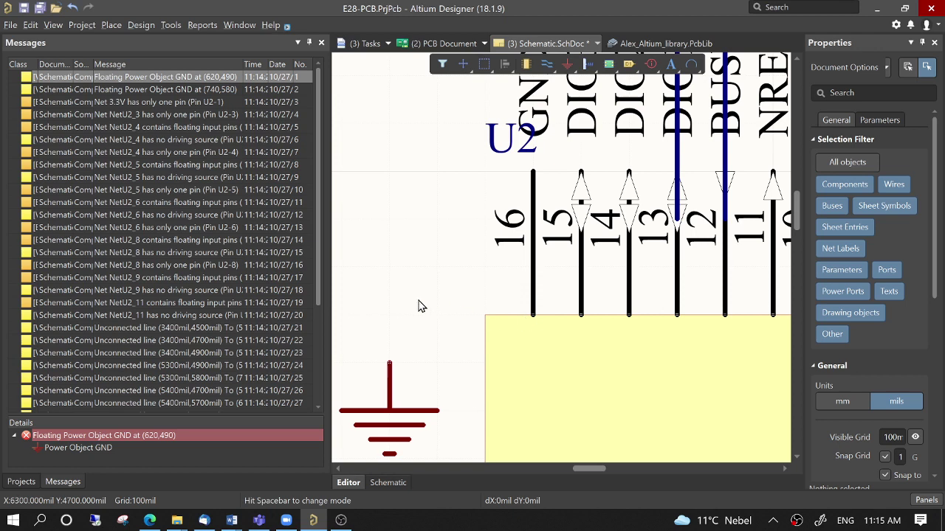
pyautogui.press('p')
pyautogui.press('w')
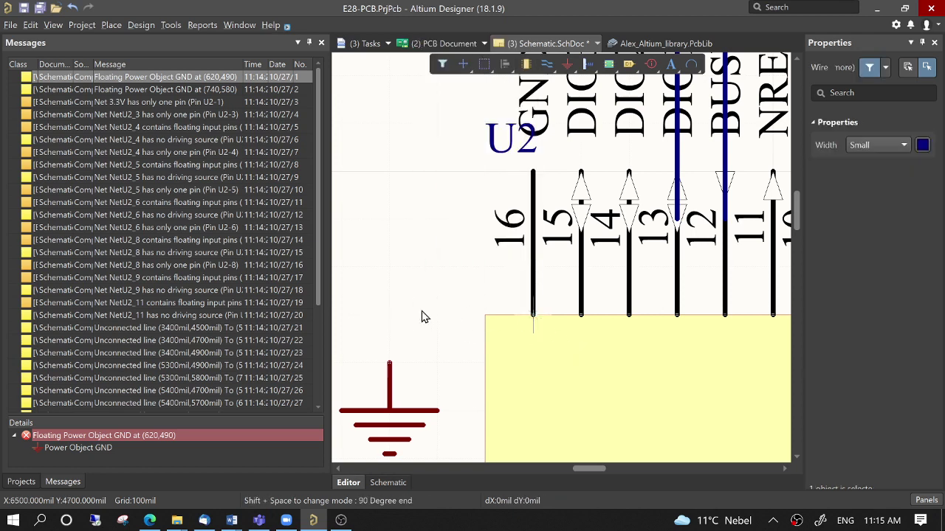
pyautogui.click(395, 315)
pyautogui.click(397, 356)
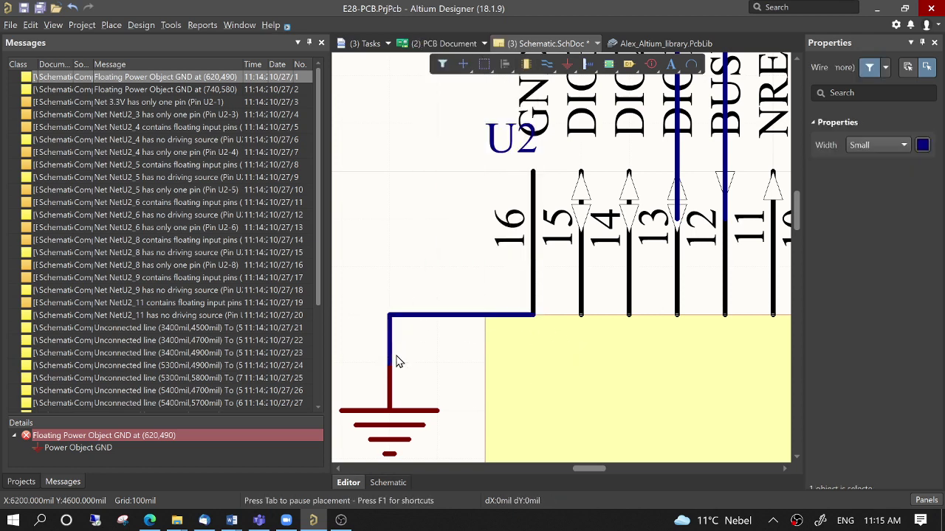
pyautogui.click(397, 361)
# Locate the second floating GND power object, at (740,580), on the schematic
pyautogui.click(193, 91)
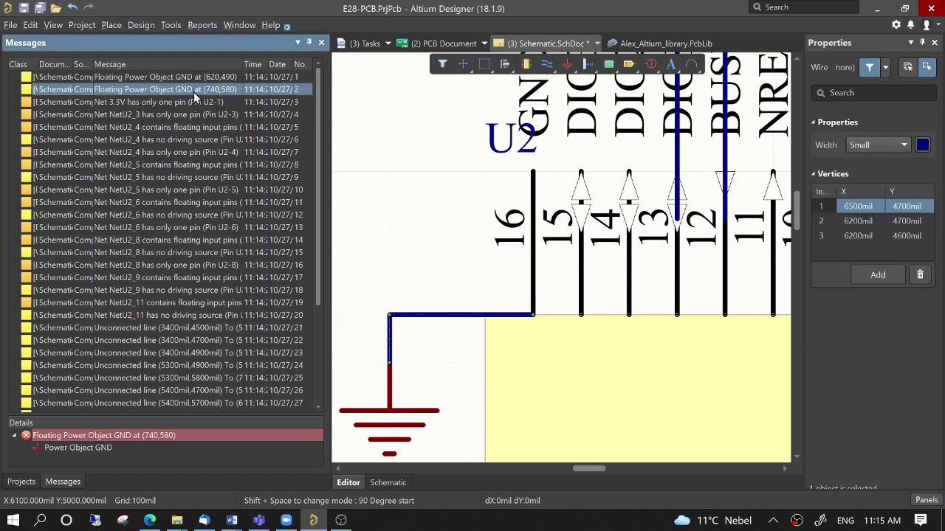
pyautogui.keyDown('ctrl'); pyautogui.scroll(-4, 561, 243); pyautogui.keyUp('ctrl')
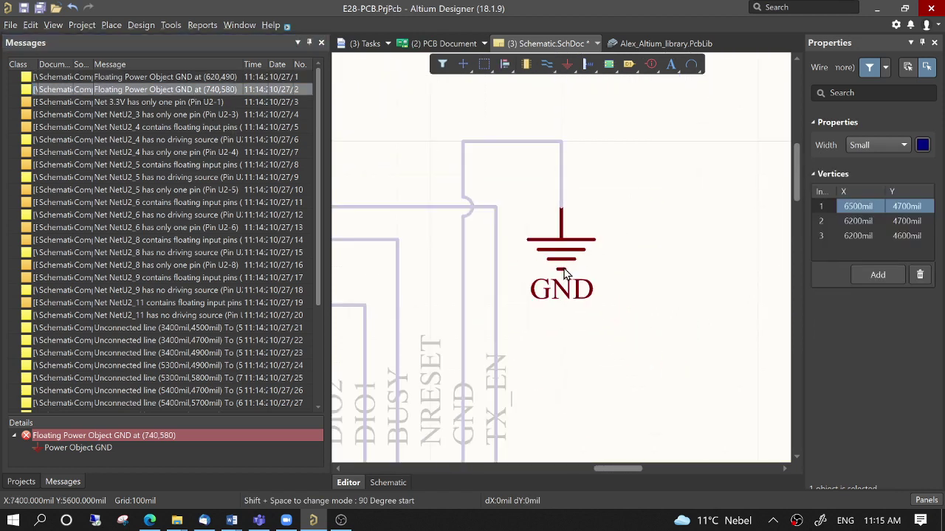
pyautogui.scroll(-3, 553, 314)
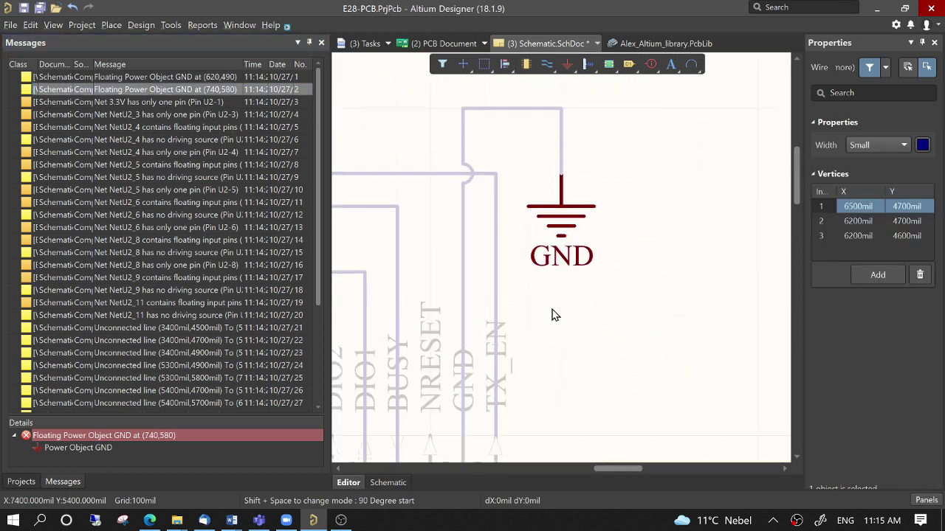
# Extend the GND wire at U2 pin 10 along the pin to its end at the component body
pyautogui.click(466, 280)
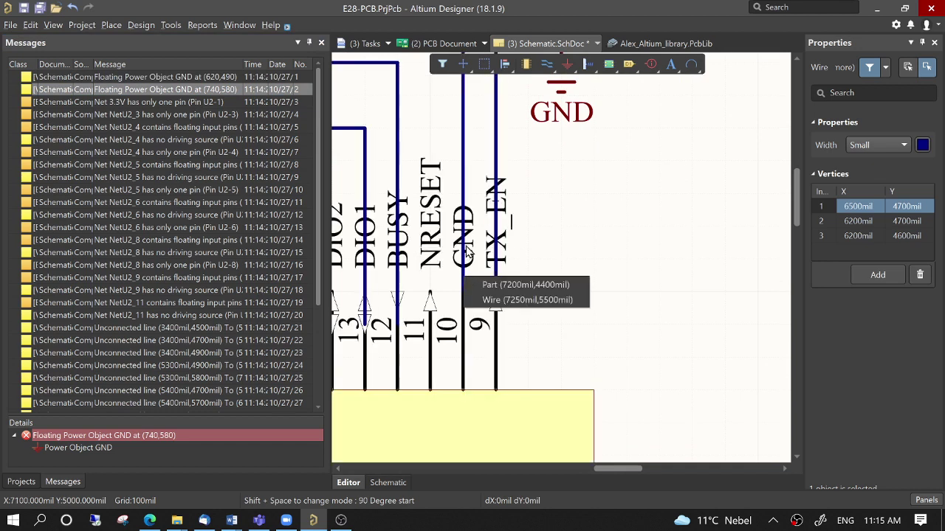
pyautogui.click(491, 302)
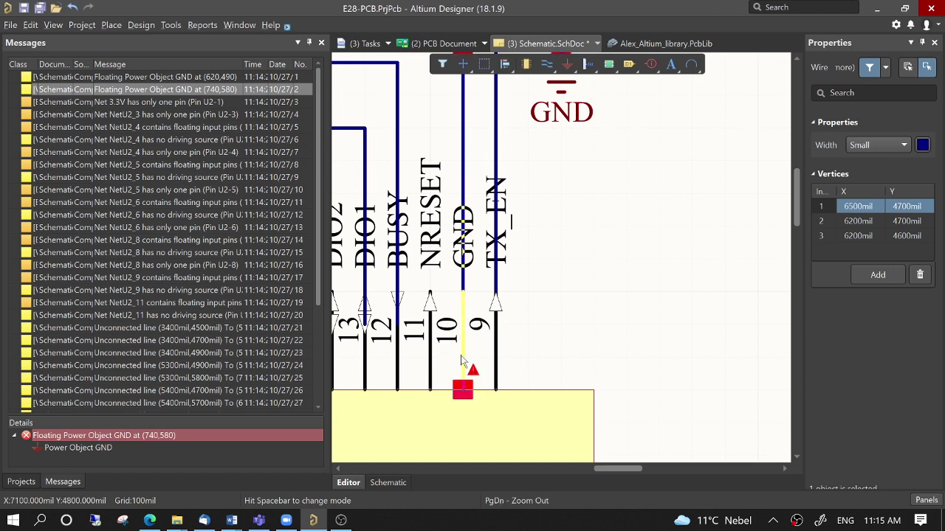
pyautogui.press('Left')
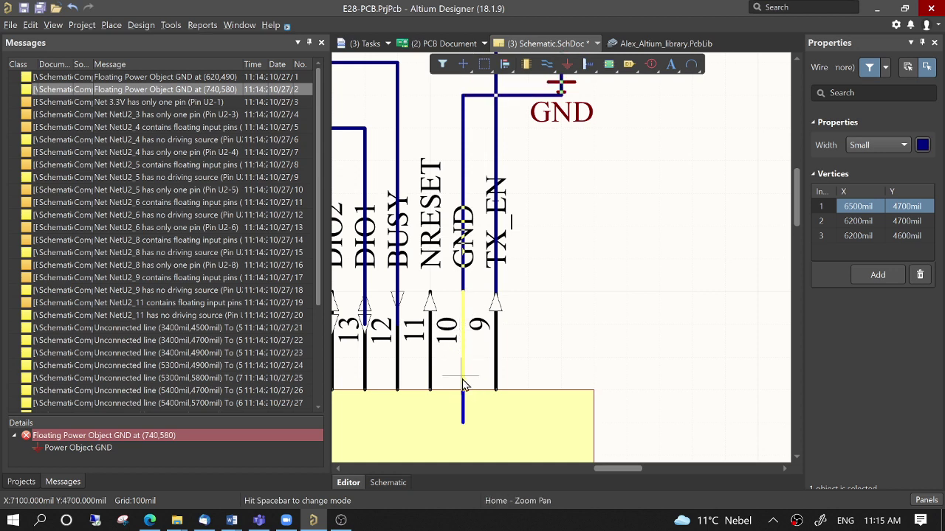
pyautogui.press('Right')
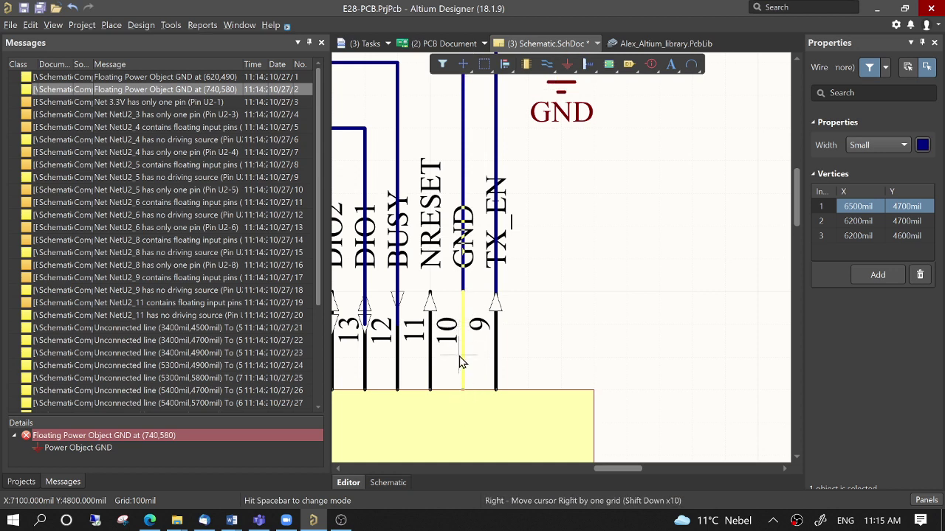
pyautogui.press('Up')
pyautogui.press('Down')
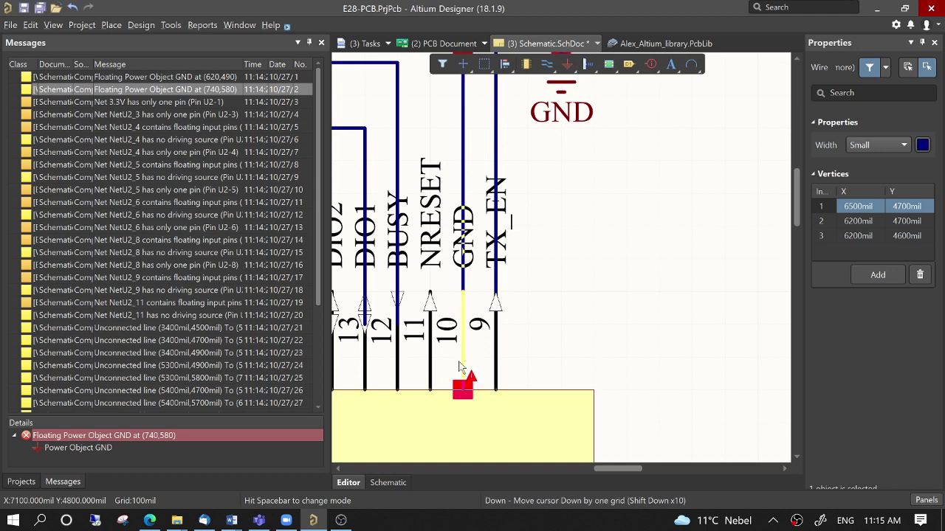
pyautogui.hotkey('shift', 'Left')
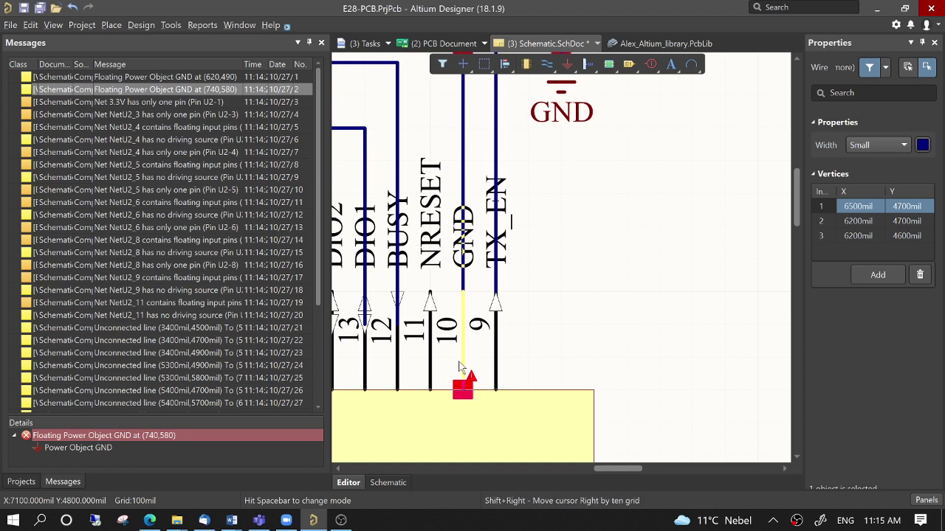
pyautogui.press('Return')
pyautogui.press('Escape')
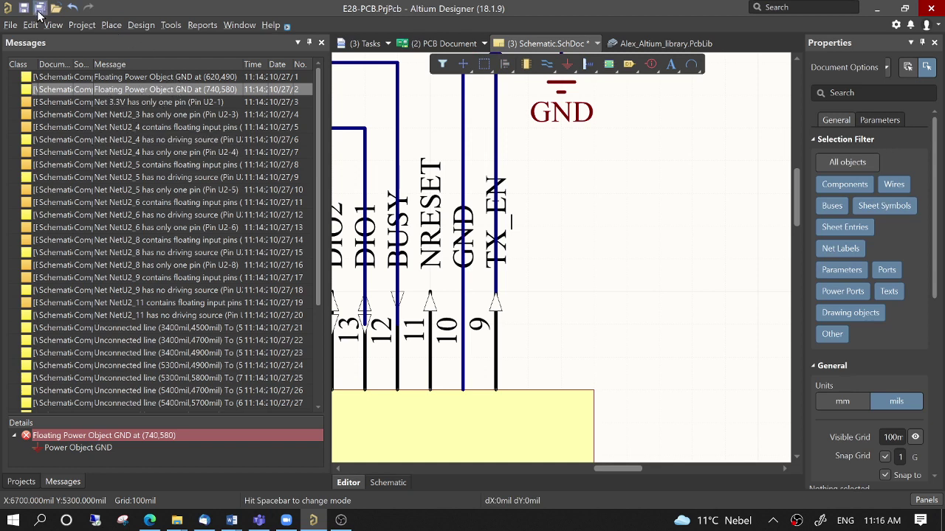
# Recompile the E28-PCB project and locate the single-pin 3.3V net at U2-1 on the schematic
pyautogui.click(81, 24)
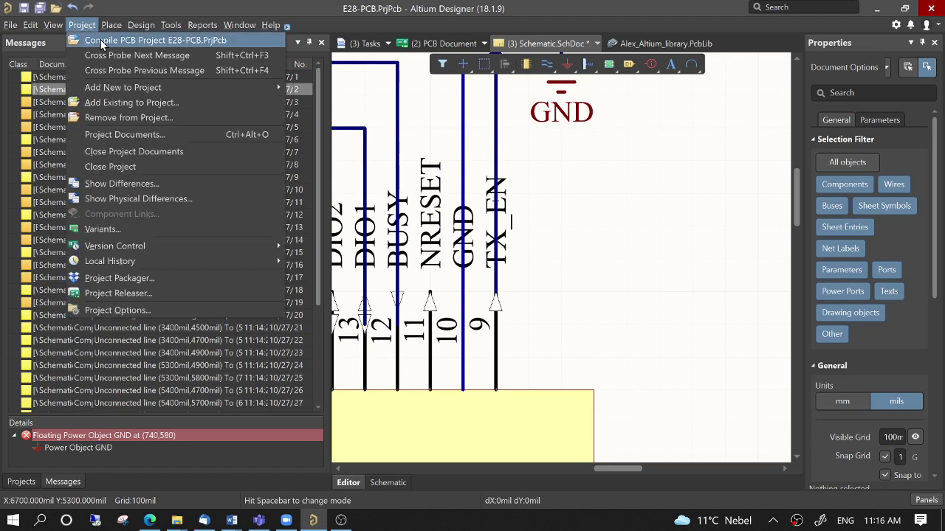
pyautogui.click(102, 42)
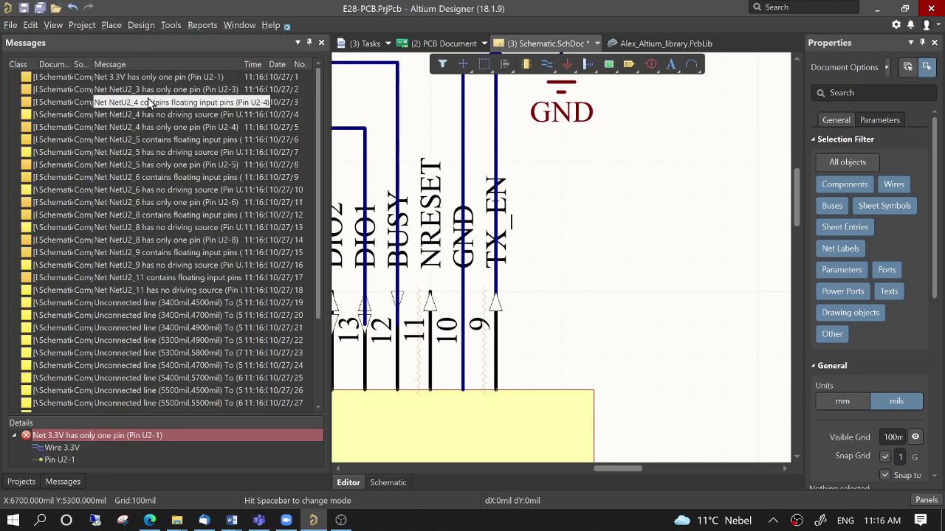
pyautogui.click(160, 76)
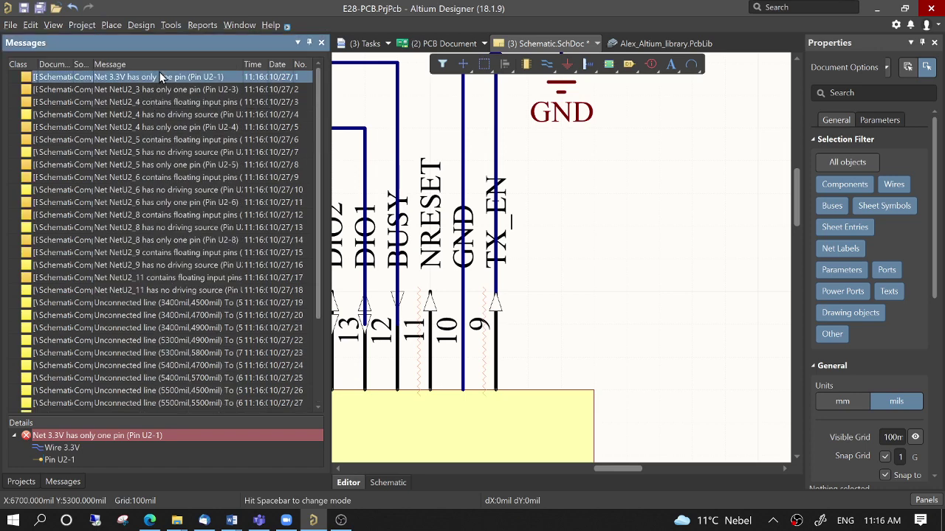
pyautogui.doubleClick(143, 78)
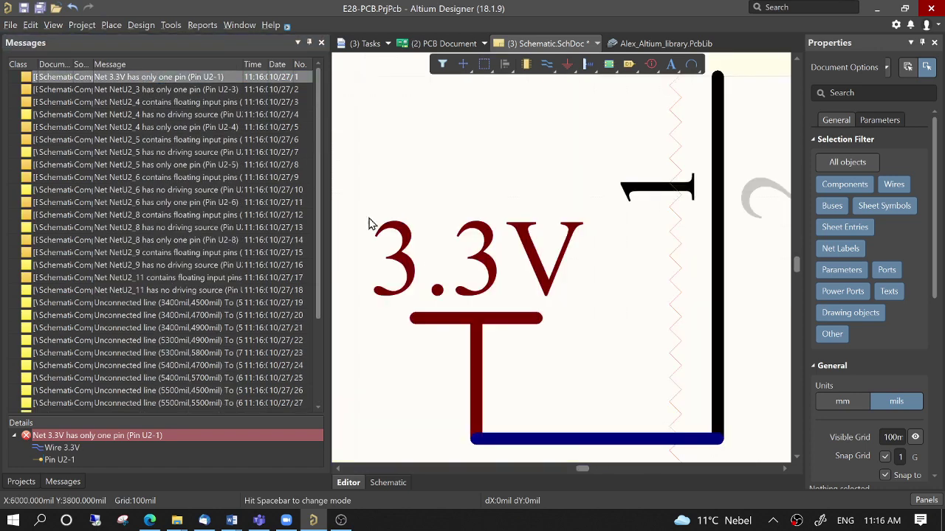
pyautogui.keyDown('ctrl'); pyautogui.scroll(-5, 484, 297); pyautogui.keyUp('ctrl')
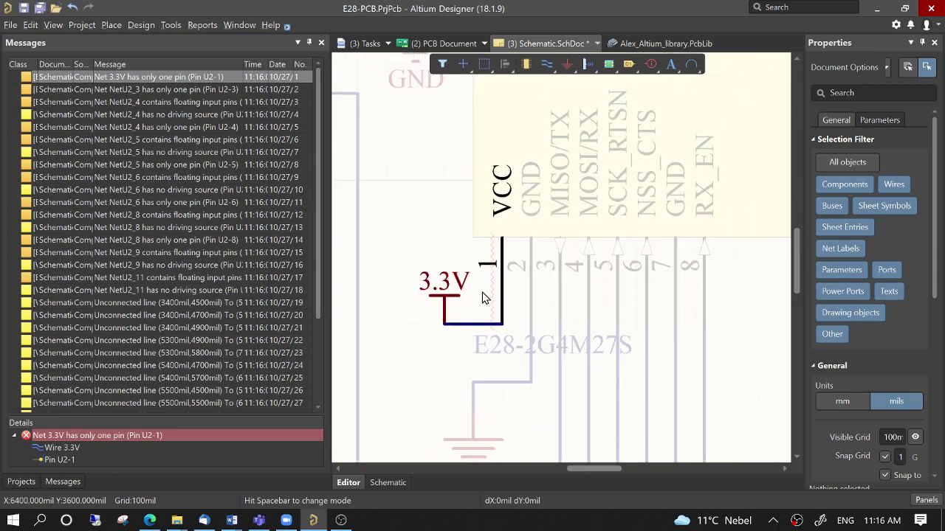
pyautogui.keyDown('ctrl'); pyautogui.scroll(-4, 482, 298); pyautogui.keyUp('ctrl')
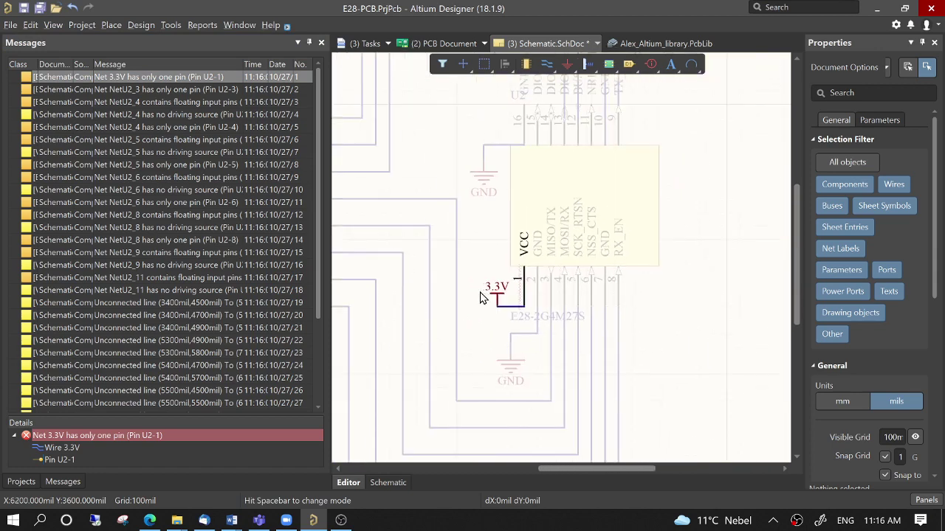
# Move the GND symbol near U2 pin 10 down onto the end of its wire
pyautogui.keyDown('ctrl'); pyautogui.scroll(-4, 475, 316); pyautogui.keyUp('ctrl')
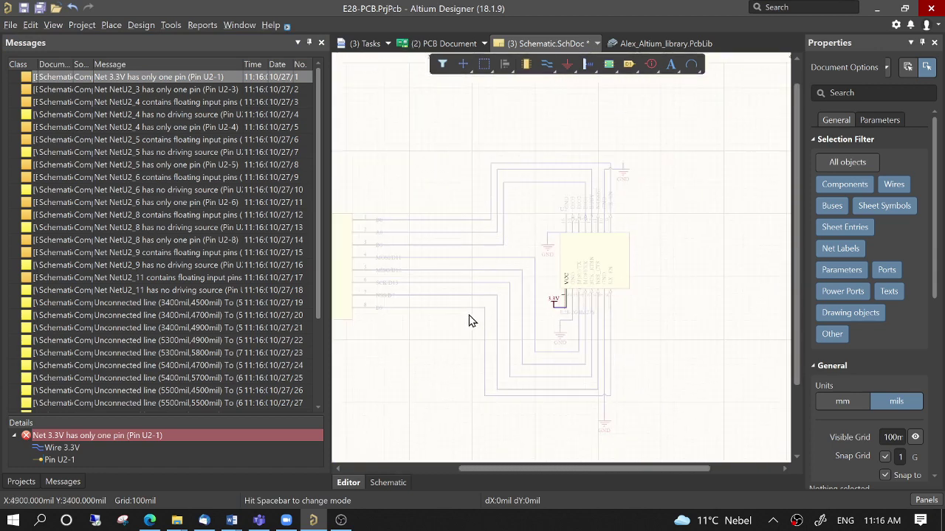
pyautogui.keyDown('shift'); pyautogui.hscroll(-1, 456, 322); pyautogui.keyUp('shift')
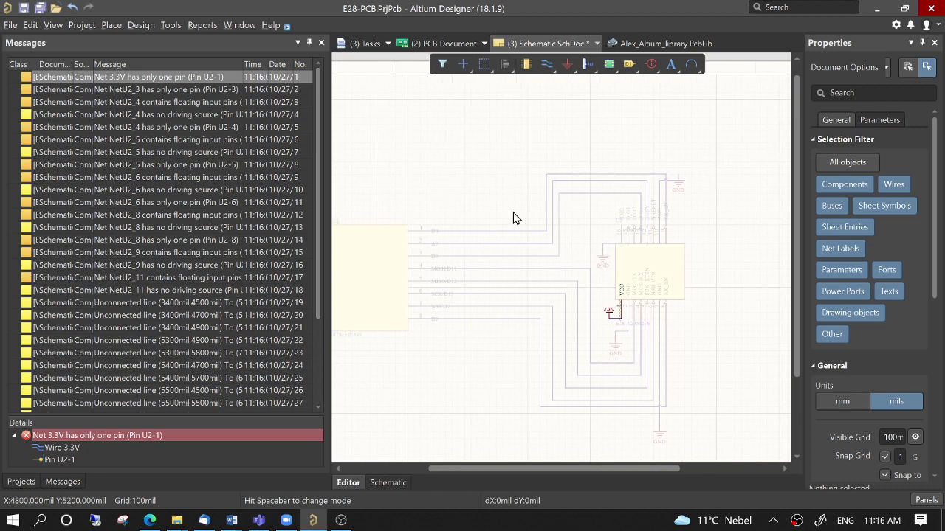
pyautogui.keyDown('shift'); pyautogui.hscroll(-1, 509, 218); pyautogui.keyUp('shift')
pyautogui.click(726, 316)
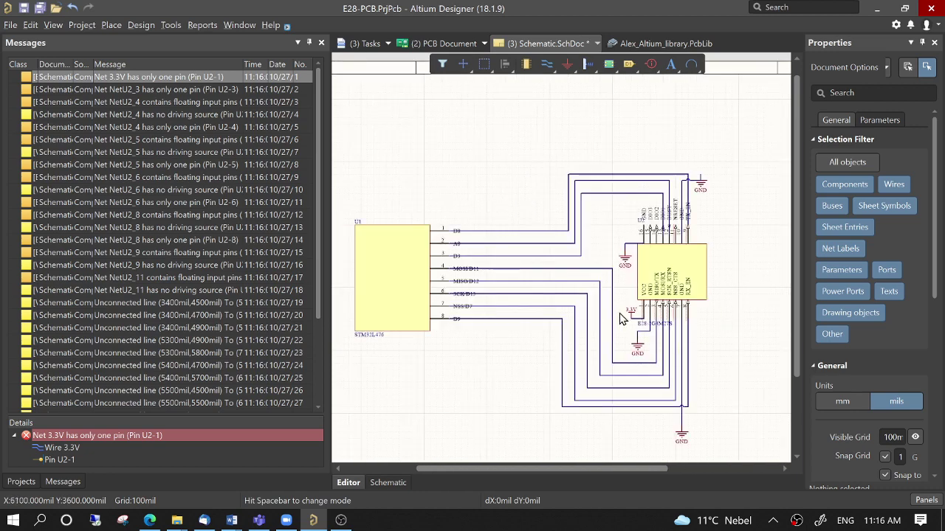
pyautogui.keyDown('shift'); pyautogui.hscroll(1, 744, 292); pyautogui.keyUp('shift')
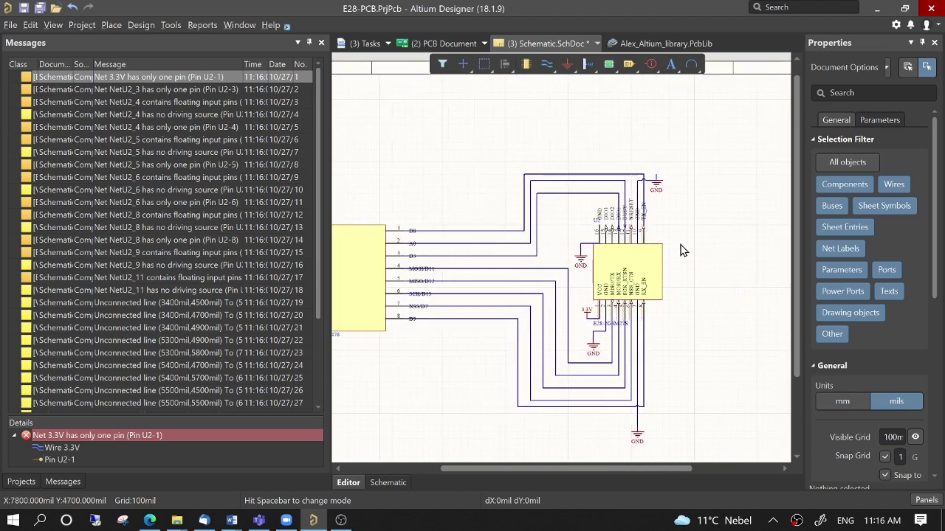
pyautogui.click(657, 190)
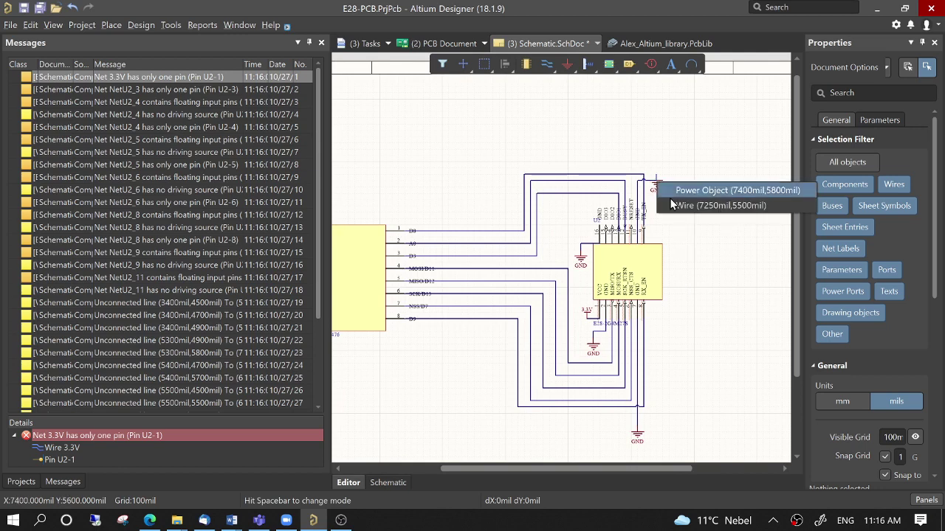
pyautogui.click(679, 195)
pyautogui.click(658, 194)
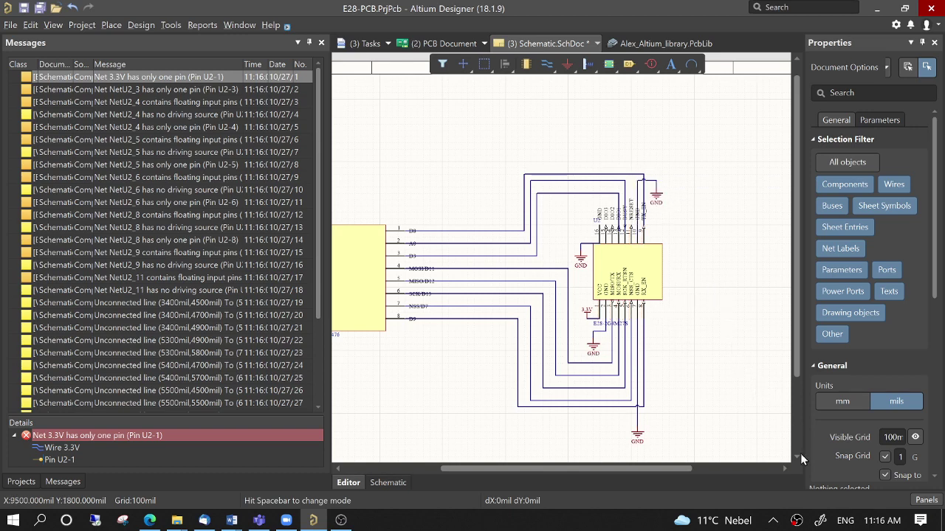
# Place a CONN_HEADER_1x2P_2.54mm_THT connector from Alex_Altium_library beside U2 on the schematic, on the side facing away from U1
pyautogui.click(928, 504)
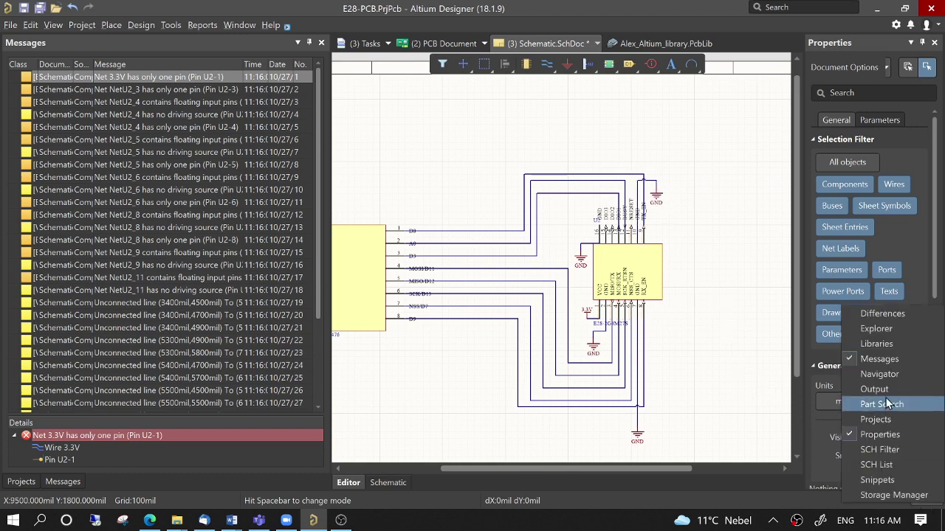
pyautogui.click(883, 344)
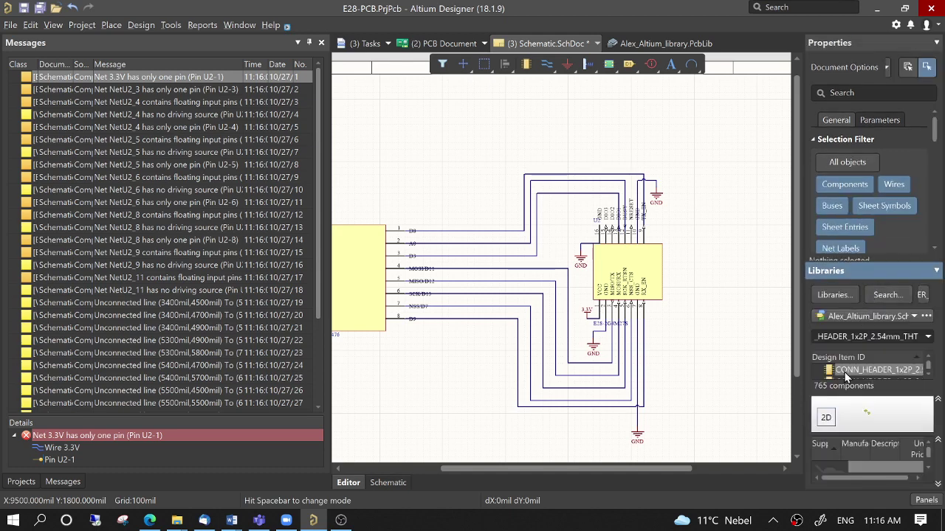
pyautogui.moveTo(847, 376); pyautogui.dragTo(738, 308)
# Copy the 3.3V power port at U2 and place the copy on pin 1 of the two-pin header
pyautogui.click(589, 310)
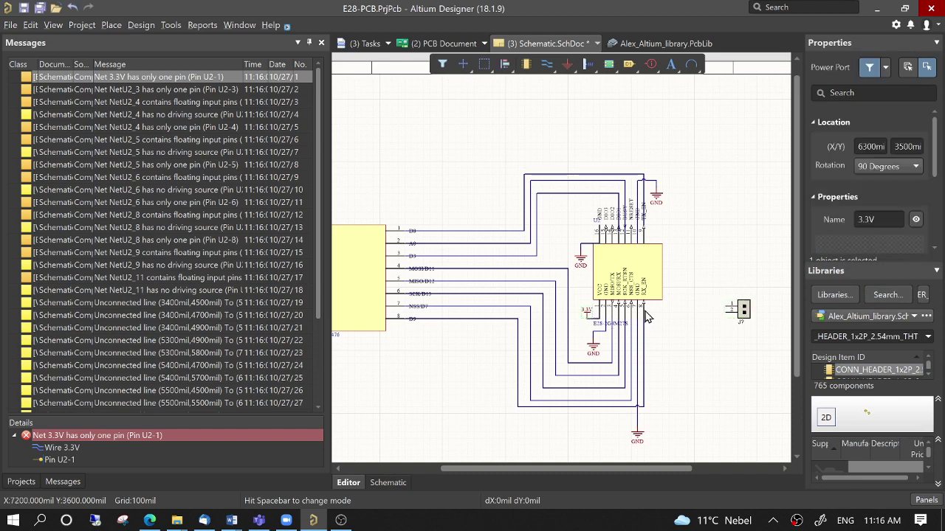
pyautogui.hotkey('ctrl', 'c')
pyautogui.hotkey('ctrl', 'v')
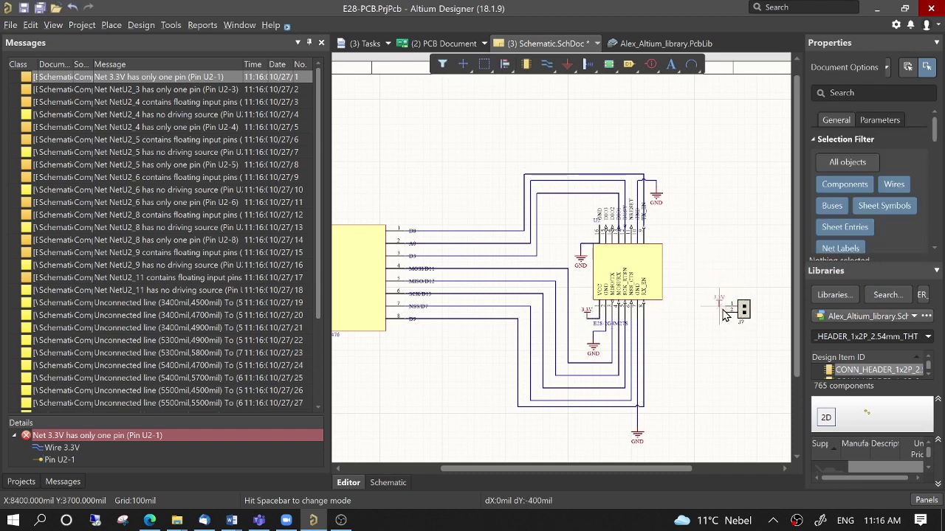
pyautogui.click(731, 312)
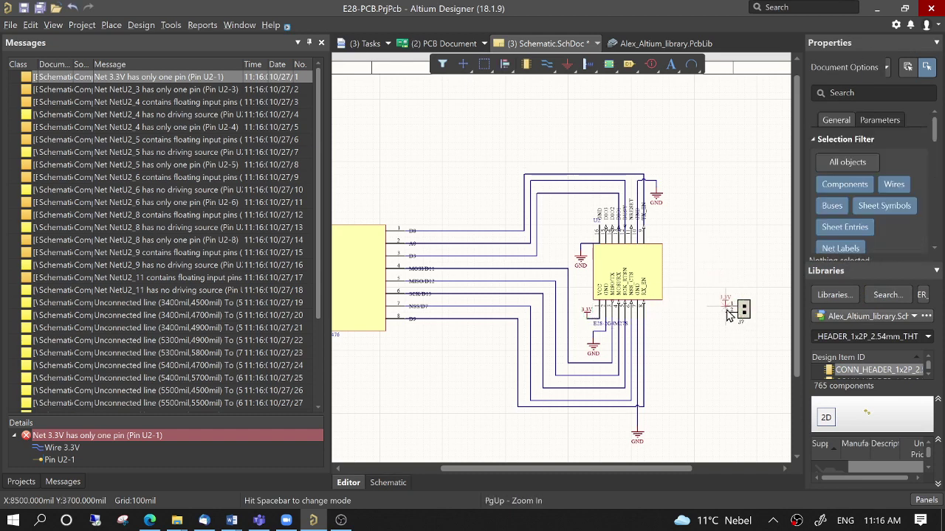
# Copy the GND power port below U2 and place the copy on pin 2 of the two-pin header
pyautogui.click(595, 350)
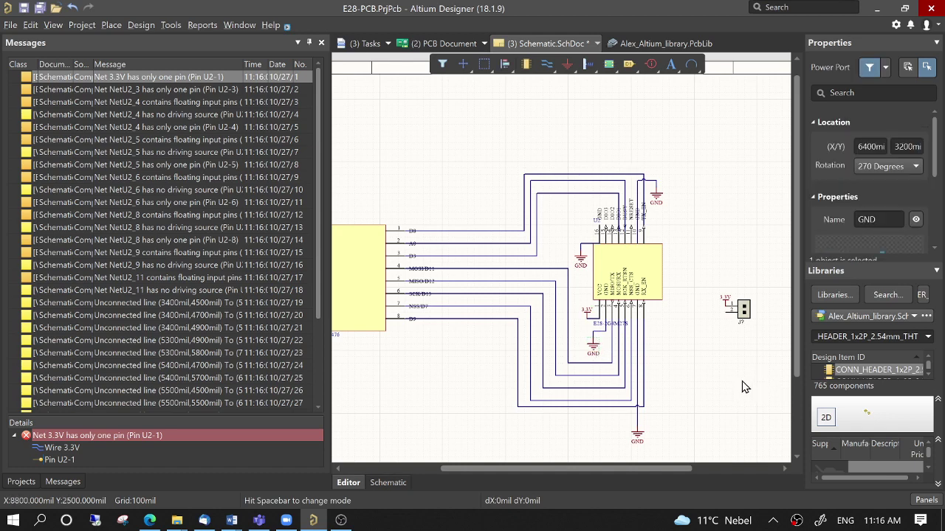
pyautogui.hotkey('ctrl', 'c')
pyautogui.hotkey('ctrl', 'v')
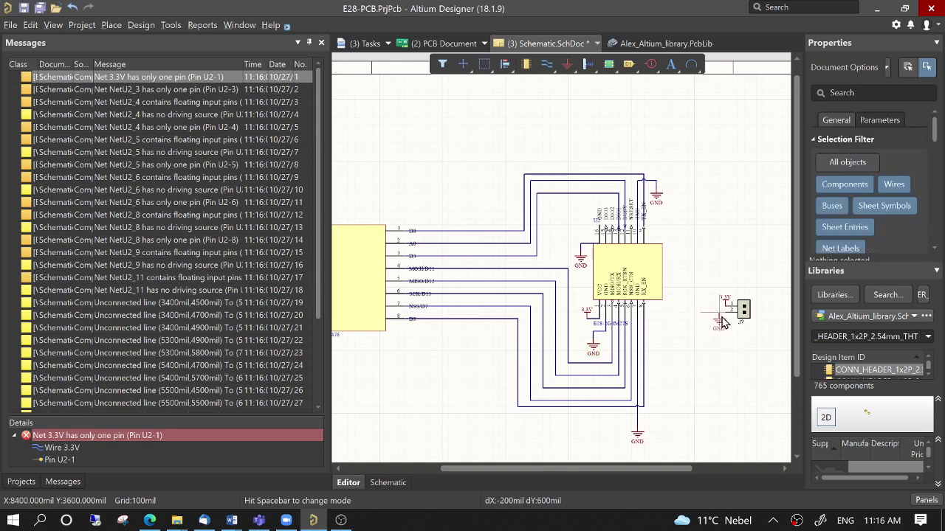
pyautogui.click(725, 321)
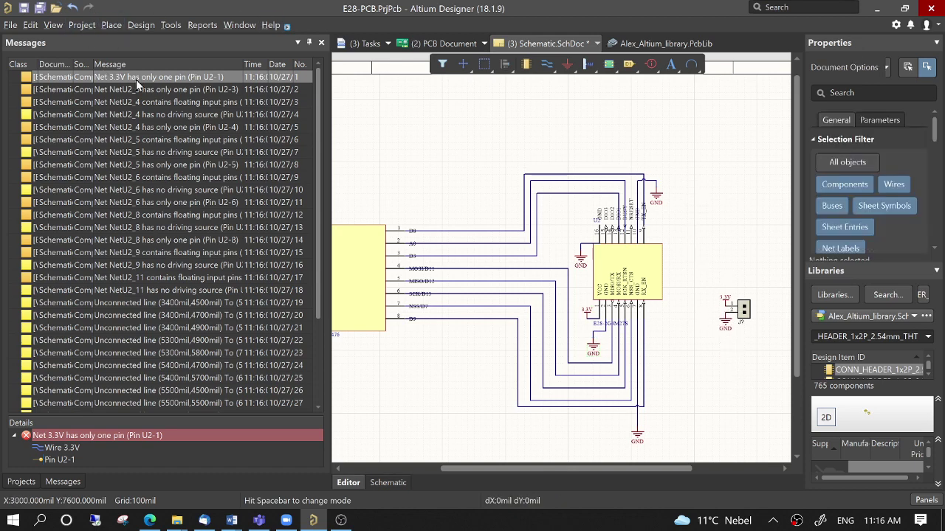
# Recompile the E28-PCB project and cross-probe the first message, the single-pin net NetU2_3, to the schematic
pyautogui.click(86, 26)
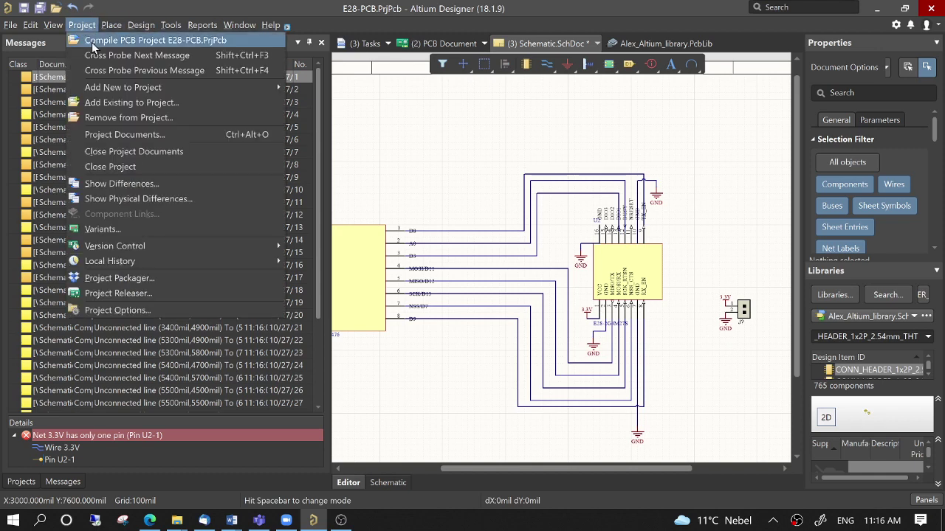
pyautogui.click(91, 42)
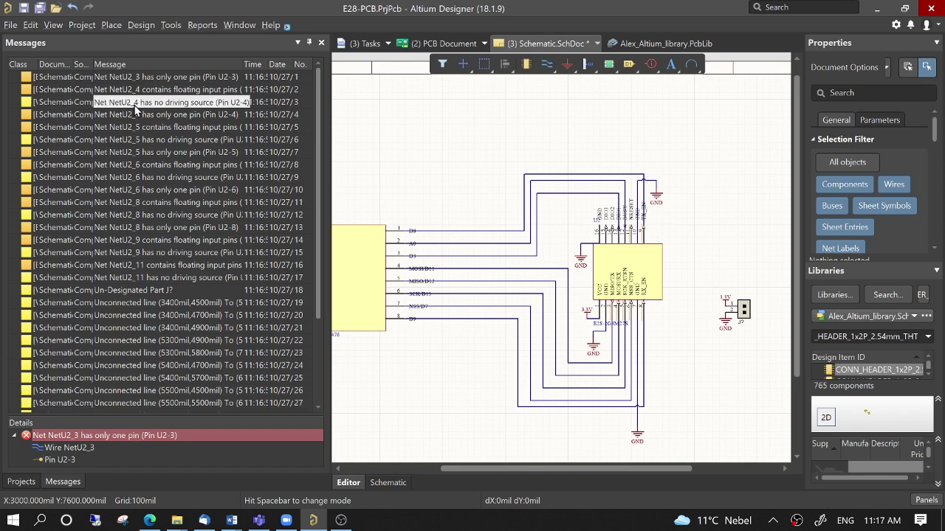
pyautogui.doubleClick(158, 77)
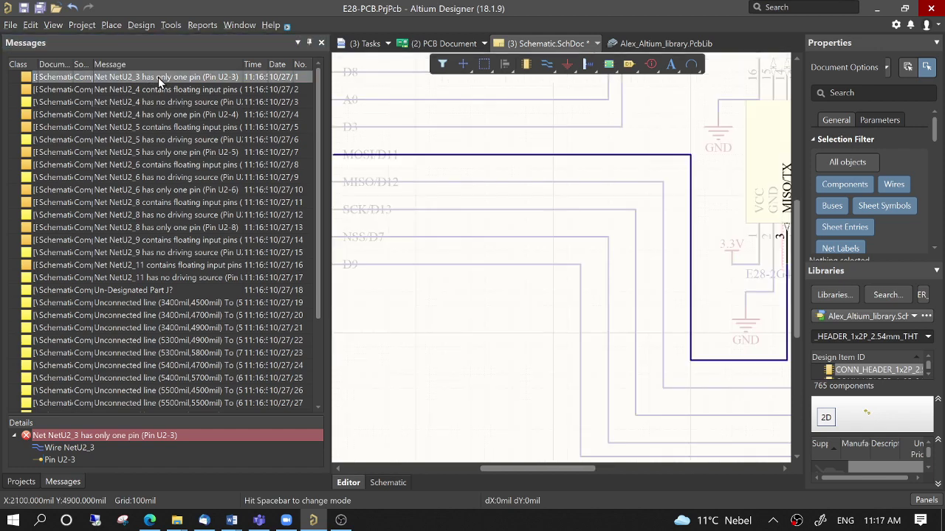
# Locate the undesignated part J? on the schematic and set its designator to J1
pyautogui.doubleClick(139, 292)
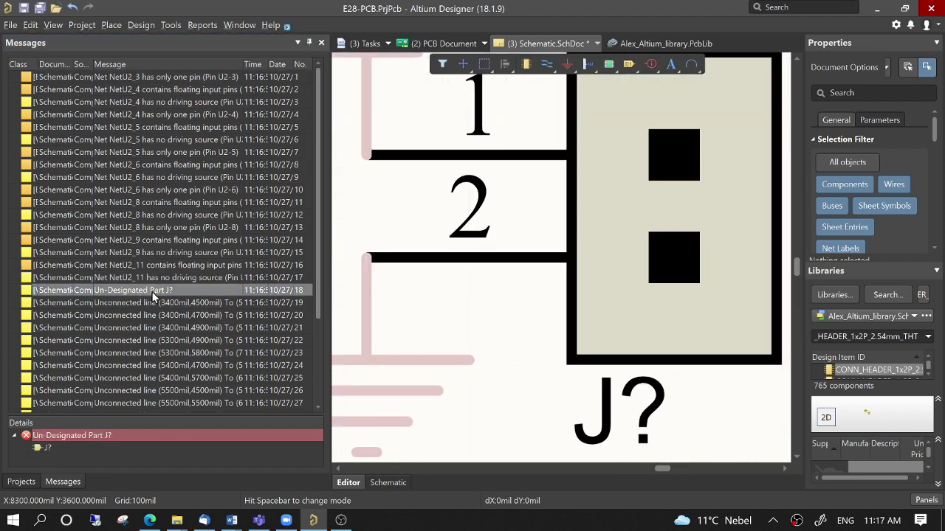
pyautogui.scroll(-3, 148, 306)
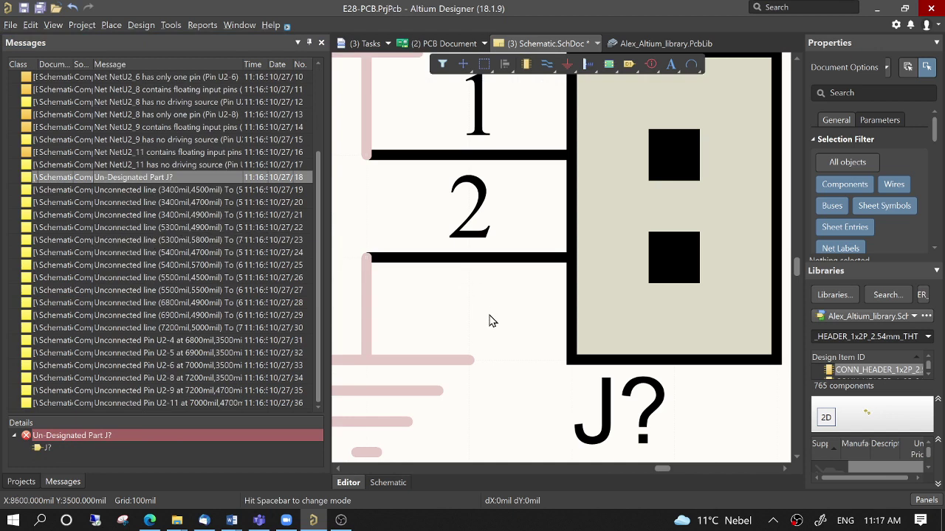
pyautogui.click(489, 320)
pyautogui.keyDown('ctrl'); pyautogui.scroll(-2, 489, 321); pyautogui.keyUp('ctrl')
pyautogui.keyDown('ctrl'); pyautogui.scroll(-1, 492, 327); pyautogui.keyUp('ctrl')
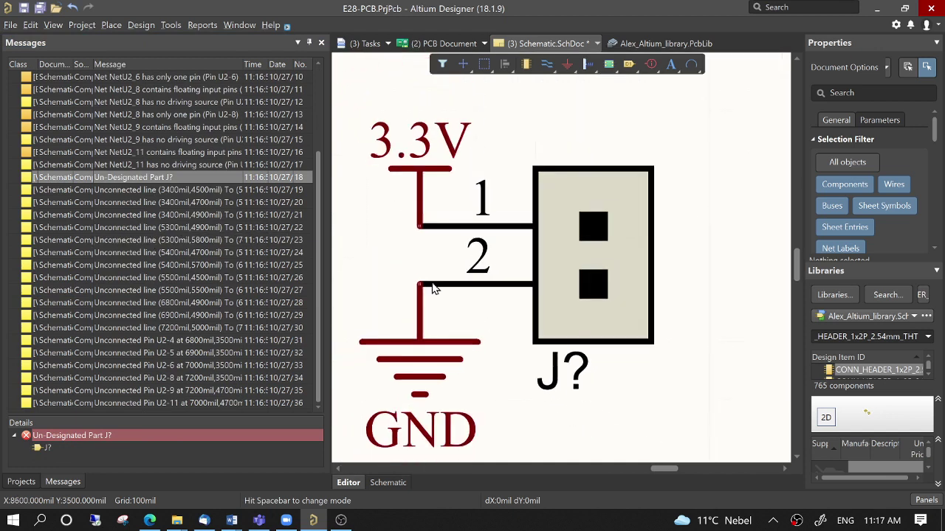
pyautogui.click(573, 382)
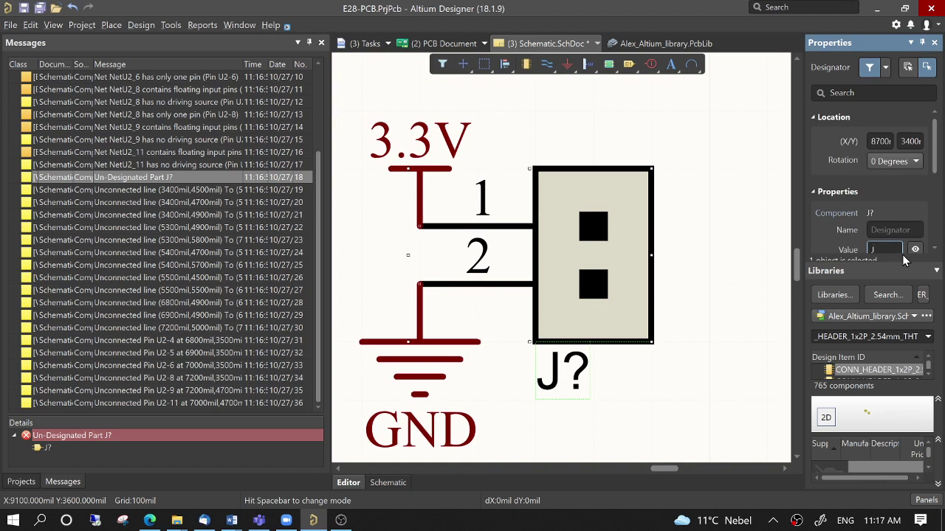
pyautogui.press('Return')
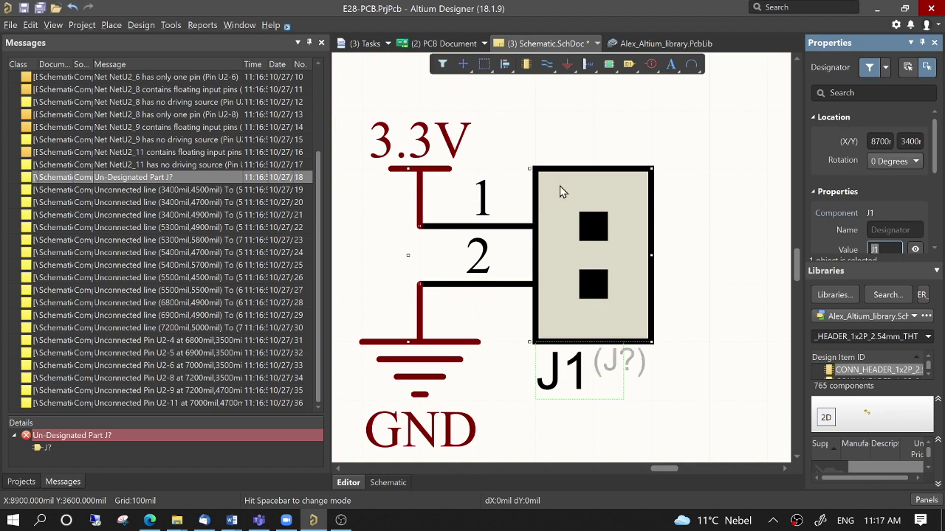
# Recompile the E28-PCB project and review the list of remaining messages
pyautogui.click(82, 25)
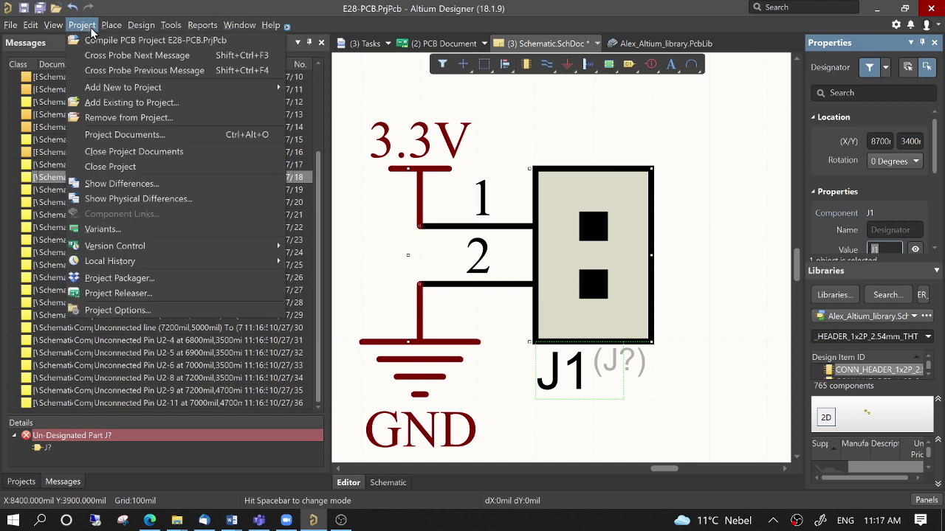
pyautogui.click(110, 39)
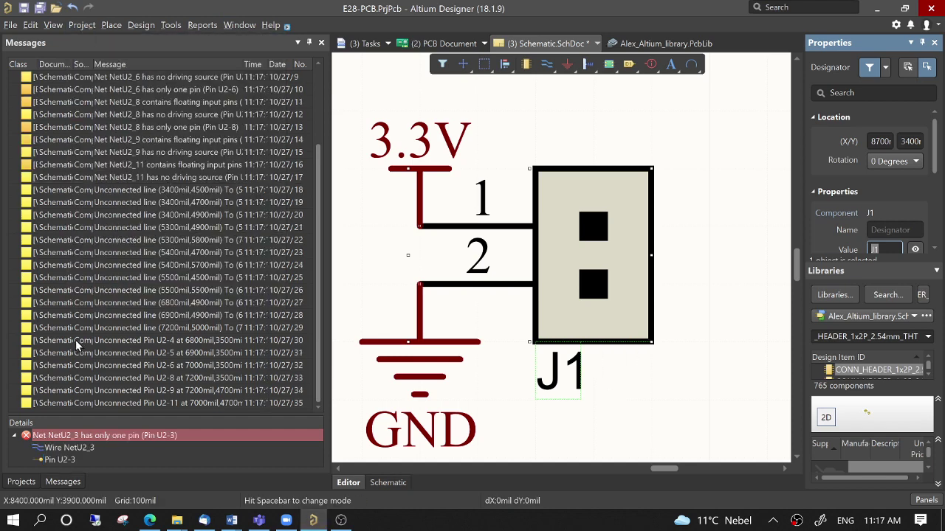
pyautogui.scroll(3, 159, 258)
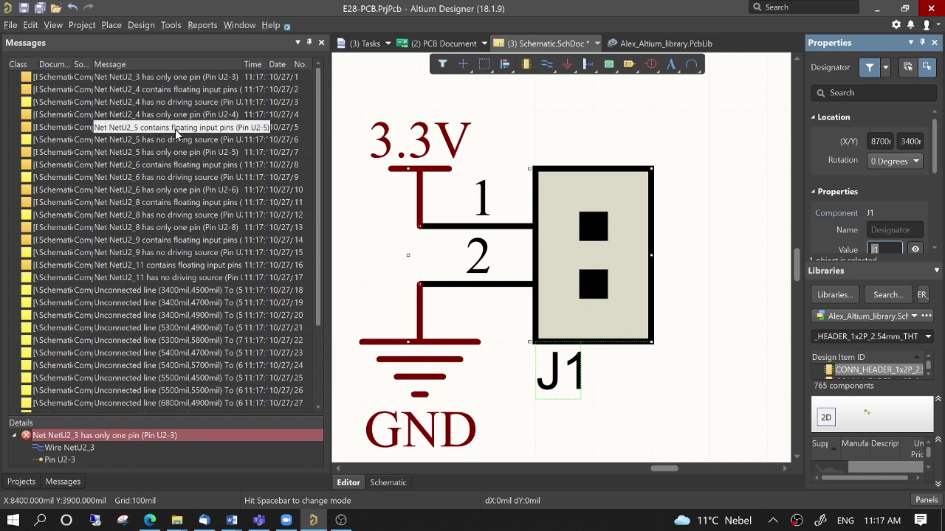
# Inspect the wire ends at U1's pins and trace the single-pin net NetU2_3 from U2-3 back to U1 pin 4
pyautogui.keyDown('ctrl'); pyautogui.scroll(-4, 390, 203); pyautogui.keyUp('ctrl')
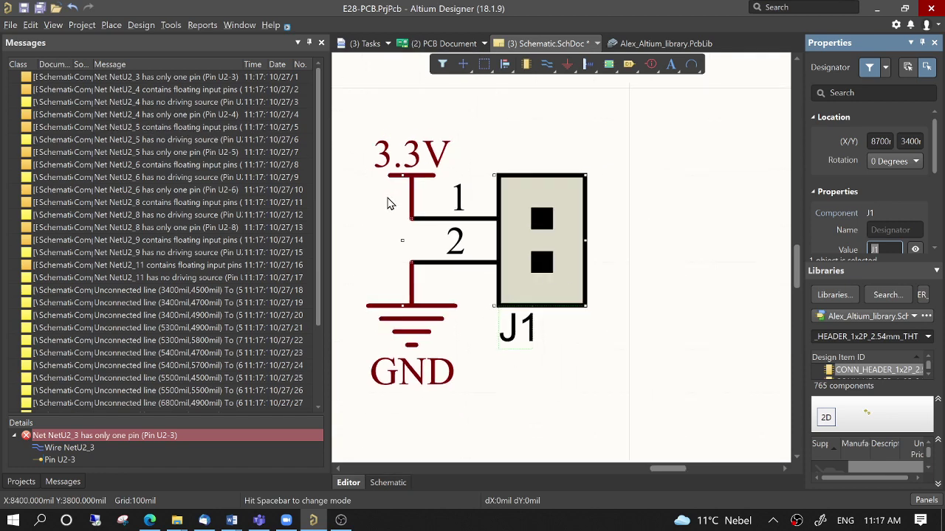
pyautogui.keyDown('ctrl'); pyautogui.scroll(-3, 399, 206); pyautogui.keyUp('ctrl')
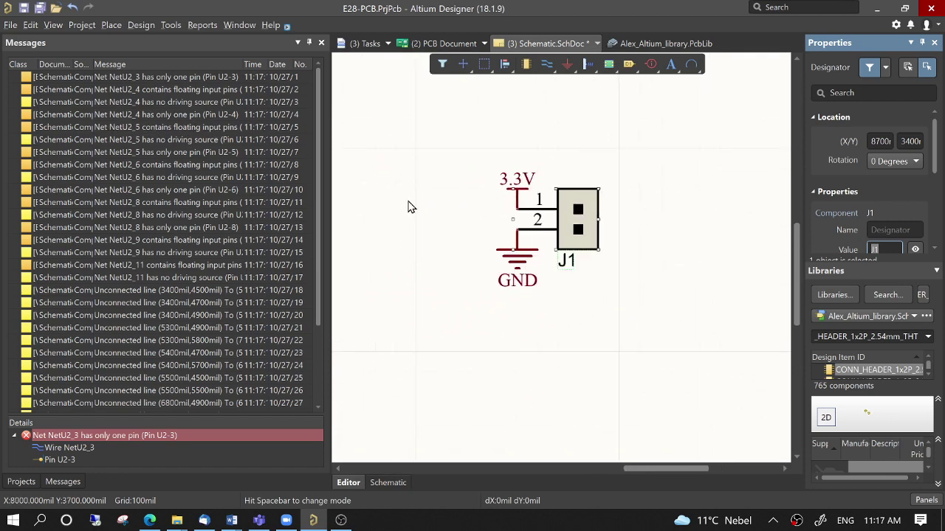
pyautogui.keyDown('shift'); pyautogui.hscroll(-4, 409, 206); pyautogui.keyUp('shift')
pyautogui.keyDown('shift'); pyautogui.hscroll(-5, 402, 194); pyautogui.keyUp('shift')
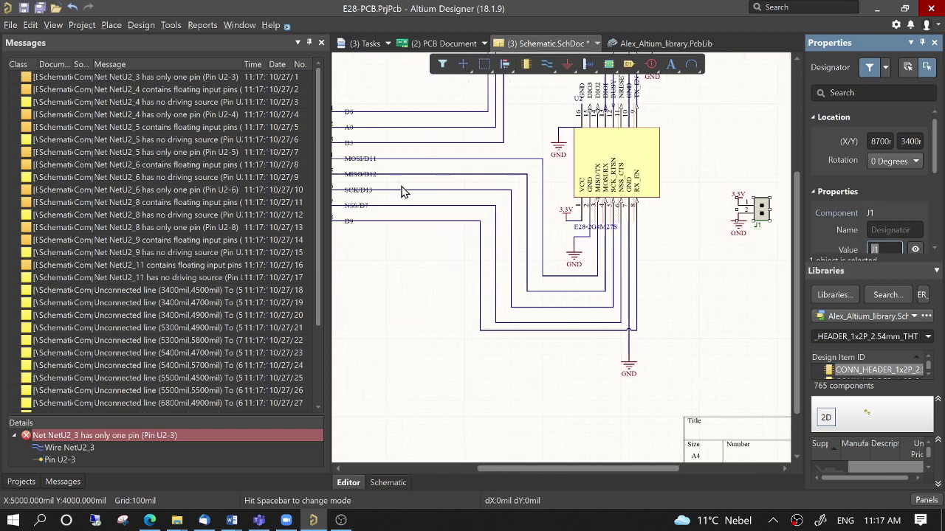
pyautogui.keyDown('ctrl'); pyautogui.scroll(5, 404, 188); pyautogui.keyUp('ctrl')
pyautogui.keyDown('ctrl'); pyautogui.scroll(1, 404, 183); pyautogui.keyUp('ctrl')
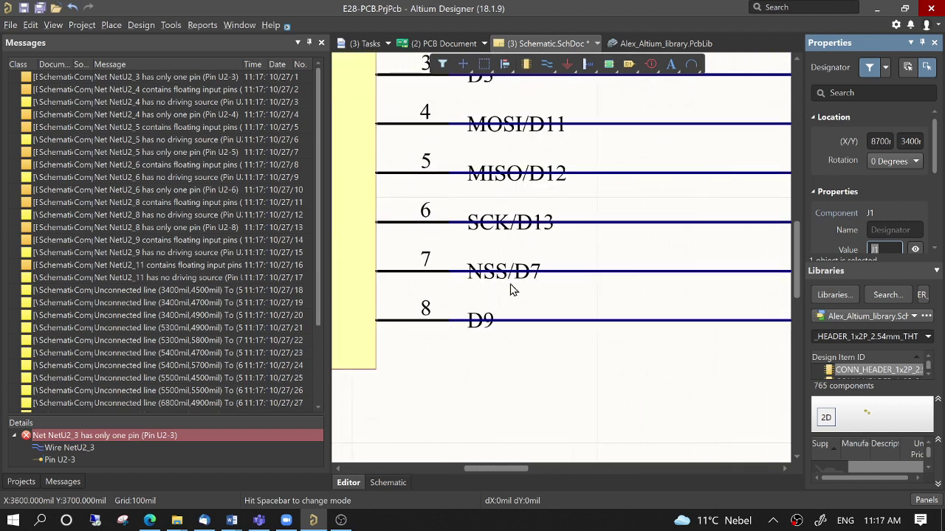
pyautogui.doubleClick(175, 74)
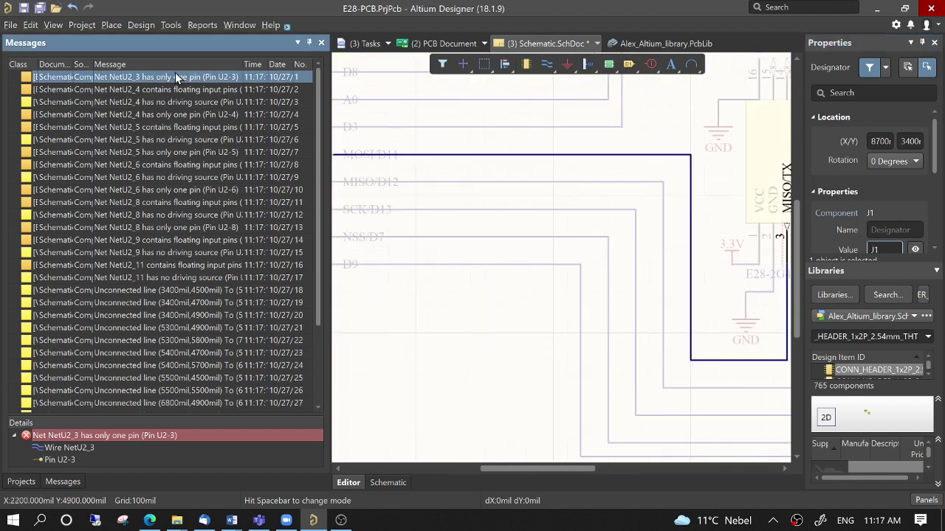
pyautogui.keyDown('ctrl'); pyautogui.scroll(-1, 520, 245); pyautogui.keyUp('ctrl')
pyautogui.keyDown('shift'); pyautogui.hscroll(-4, 445, 209); pyautogui.keyUp('shift')
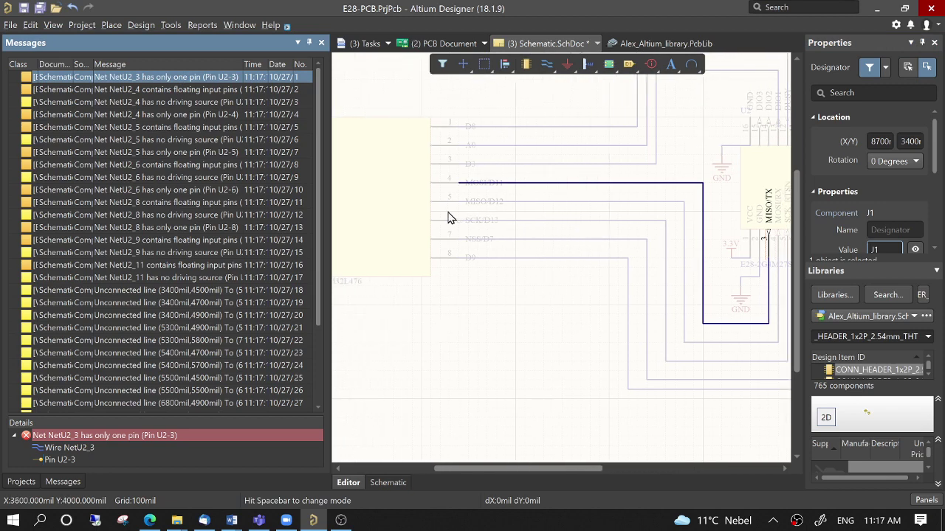
pyautogui.keyDown('ctrl'); pyautogui.scroll(1, 515, 197); pyautogui.keyUp('ctrl')
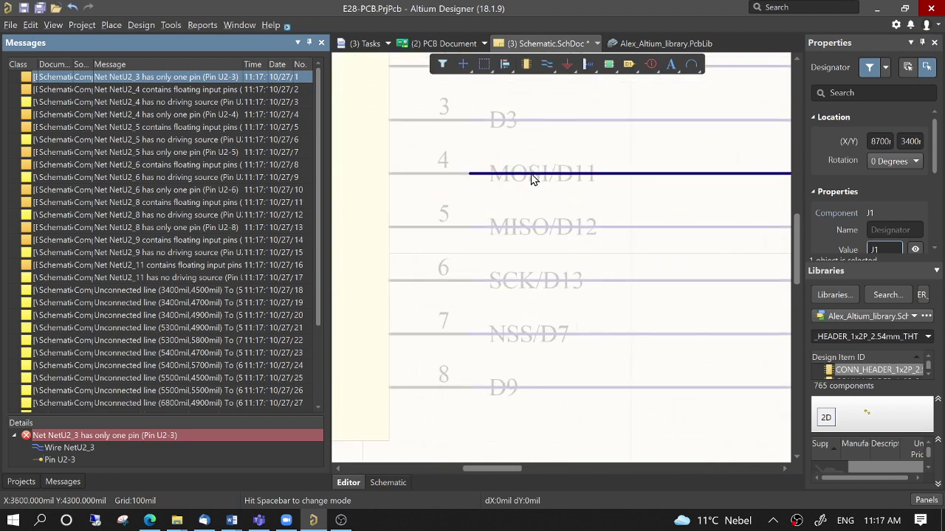
# Extend the start of the MOSI/D11 wire across U1 pin 4 to the pin's end at the component body
pyautogui.click(502, 176)
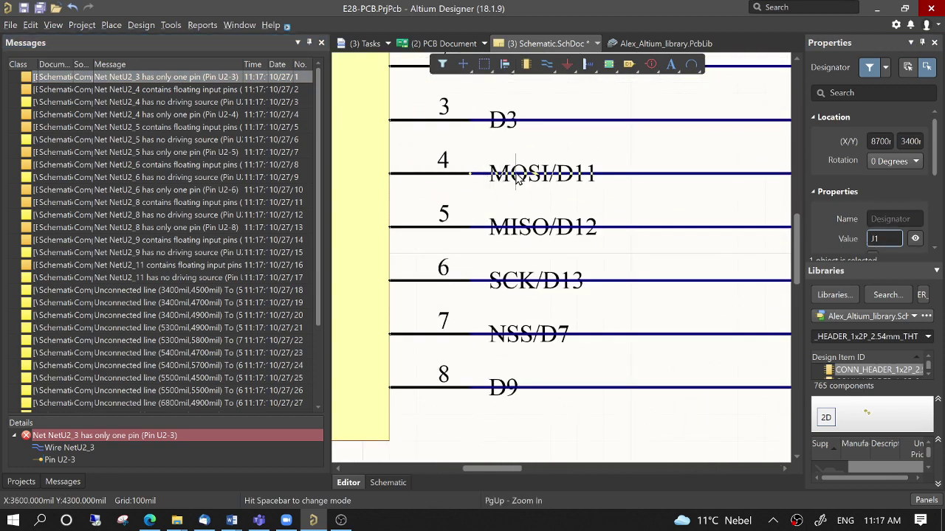
pyautogui.keyDown('ctrl'); pyautogui.scroll(4, 492, 180); pyautogui.keyUp('ctrl')
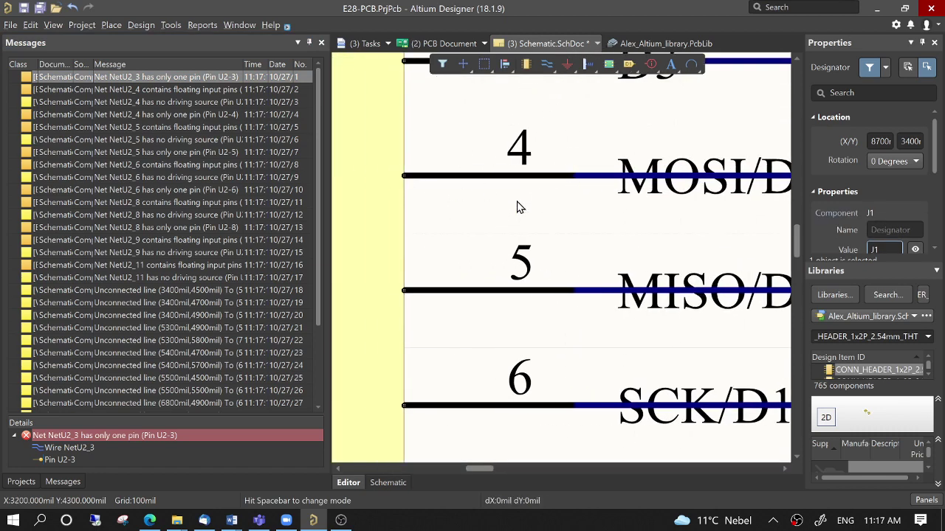
pyautogui.keyDown('ctrl'); pyautogui.scroll(-1, 565, 185); pyautogui.keyUp('ctrl')
pyautogui.click(594, 179)
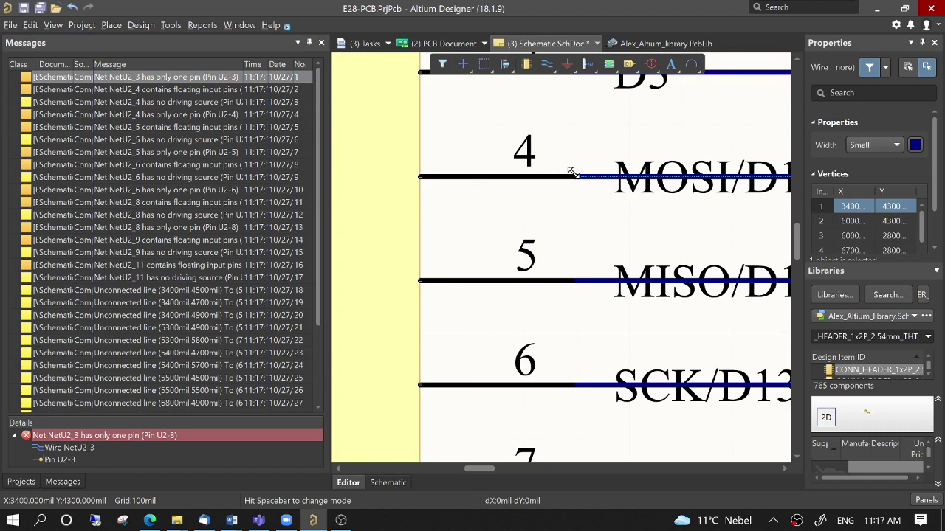
pyautogui.moveTo(572, 172); pyautogui.dragTo(418, 177)
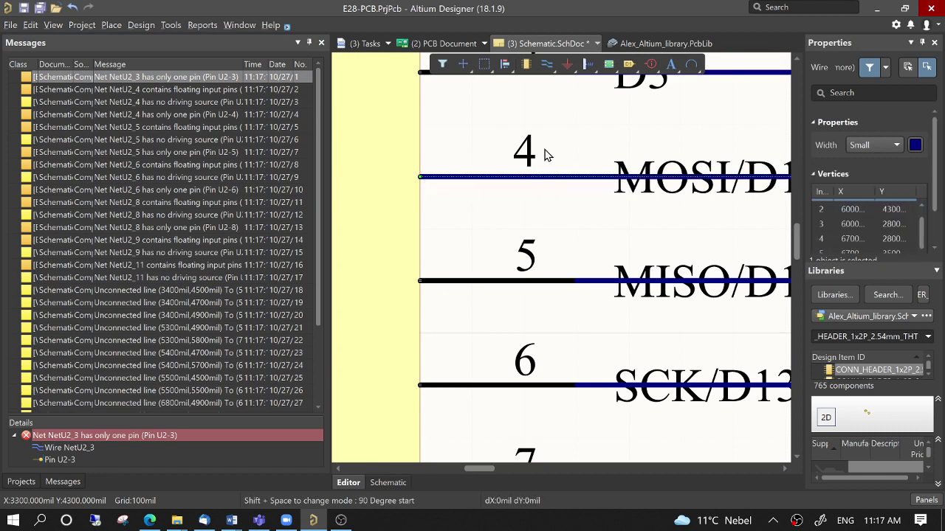
pyautogui.click(540, 153)
pyautogui.keyDown('ctrl'); pyautogui.scroll(-3, 554, 194); pyautogui.keyUp('ctrl')
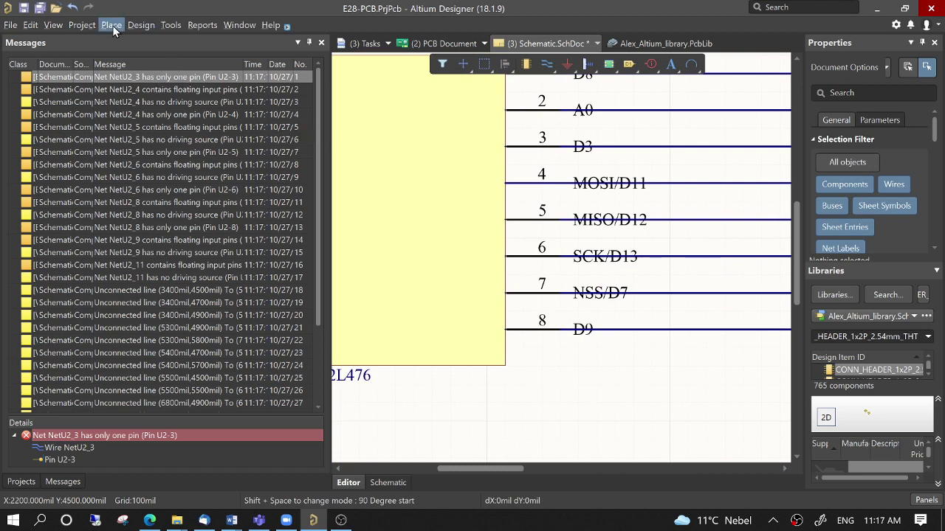
# Recompile the E28-PCB project and cross-probe the NetU2_4 floating input pin message to its wire between MISO/D12 and U2 pin 4
pyautogui.click(82, 25)
pyautogui.click(95, 40)
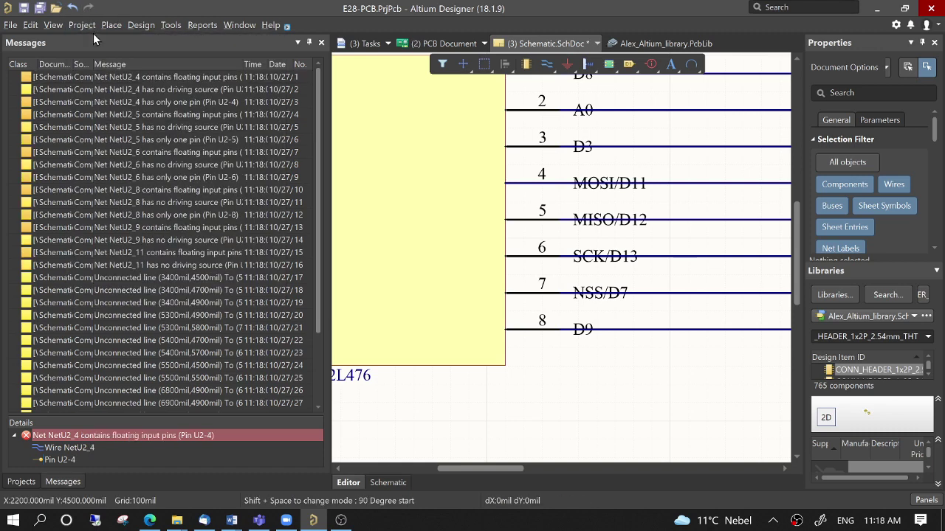
pyautogui.doubleClick(179, 81)
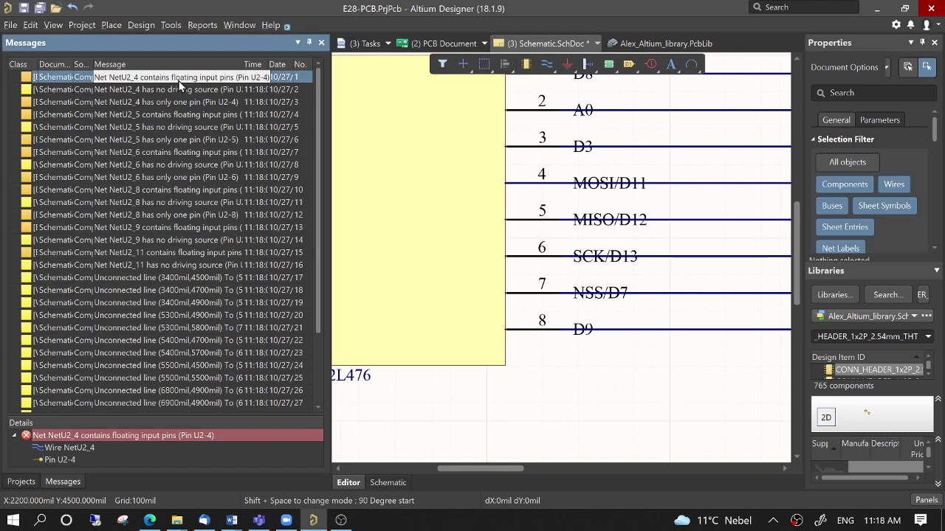
pyautogui.keyDown('ctrl'); pyautogui.scroll(-1, 693, 301); pyautogui.keyUp('ctrl')
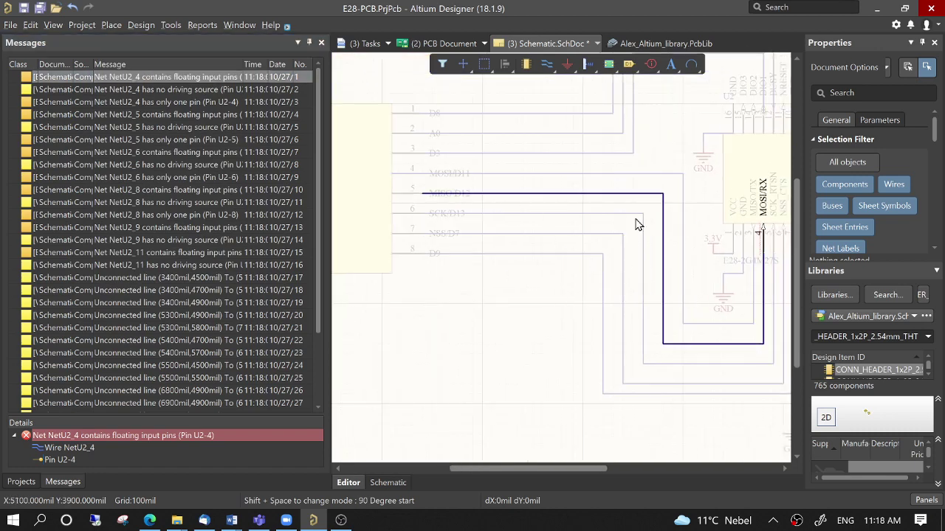
pyautogui.click(568, 194)
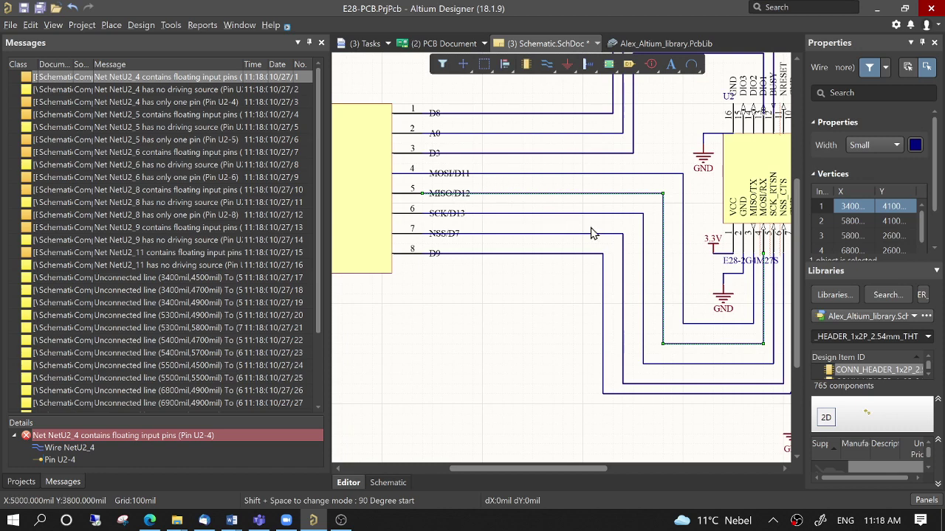
pyautogui.keyDown('ctrl'); pyautogui.scroll(4, 777, 245); pyautogui.keyUp('ctrl')
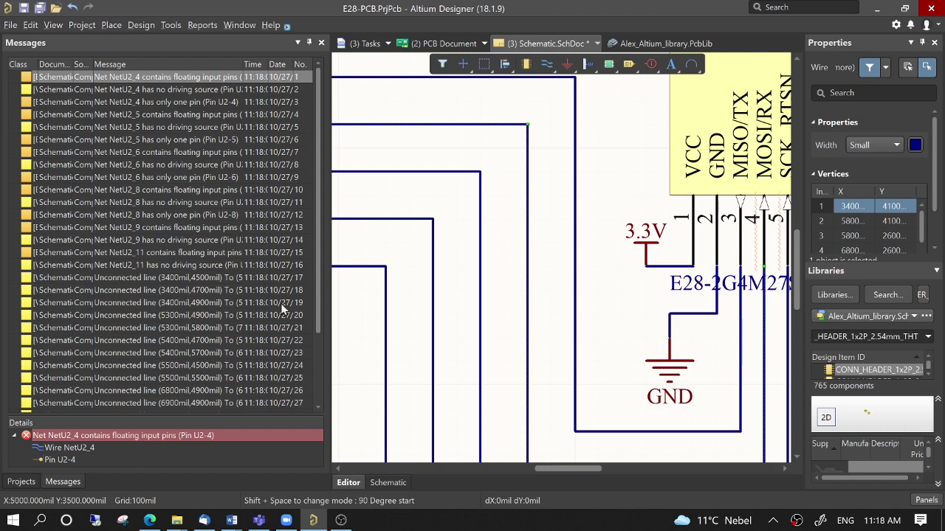
# Cross-probe the unconnected line message starting at (3400mil,4500mil) and examine the D3 wire's ends at U1 and U2, plus the neighbouring messages
pyautogui.doubleClick(126, 281)
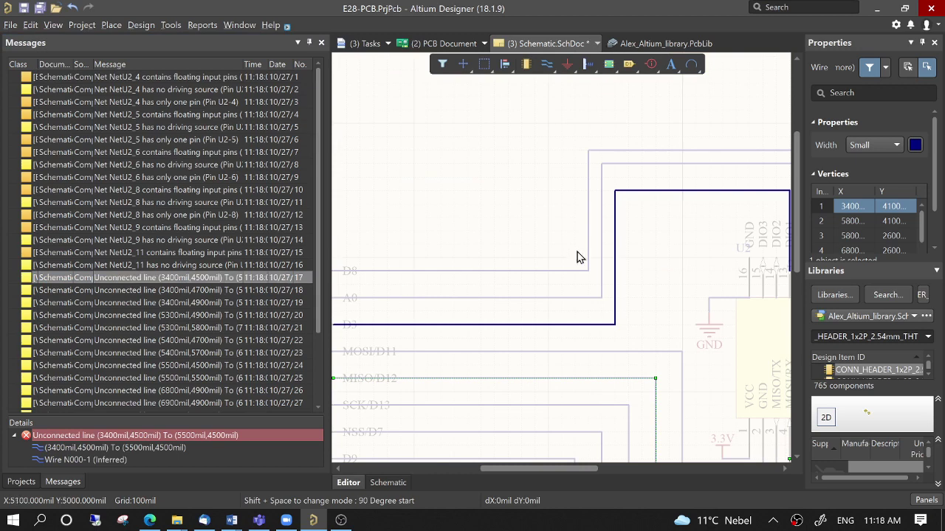
pyautogui.scroll(-1, 565, 299)
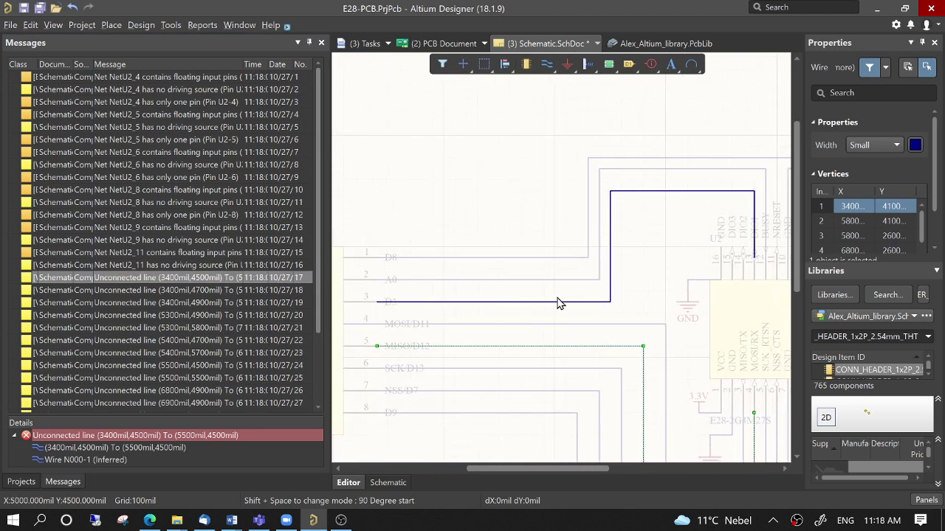
pyautogui.keyDown('ctrl'); pyautogui.scroll(5, 615, 310); pyautogui.keyUp('ctrl')
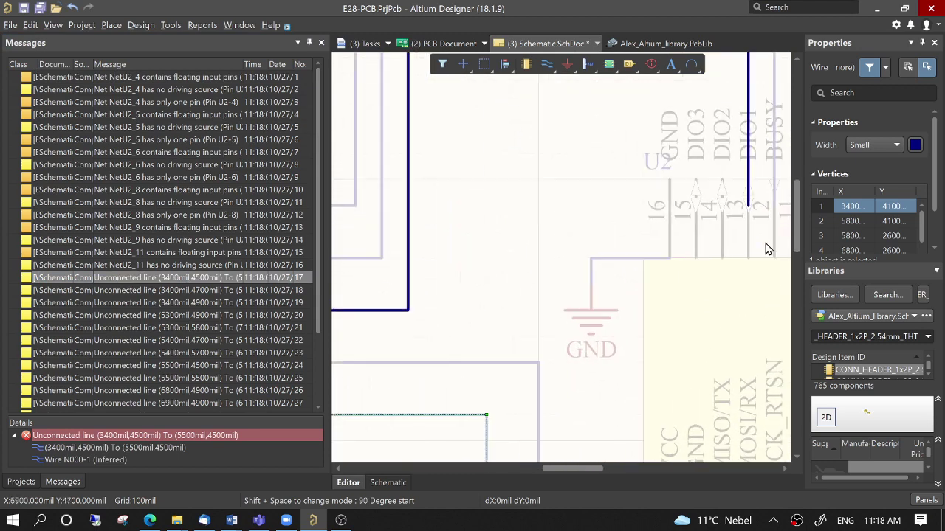
pyautogui.keyDown('ctrl'); pyautogui.scroll(-1, 537, 300); pyautogui.keyUp('ctrl')
pyautogui.keyDown('ctrl'); pyautogui.scroll(1, 707, 273); pyautogui.keyUp('ctrl')
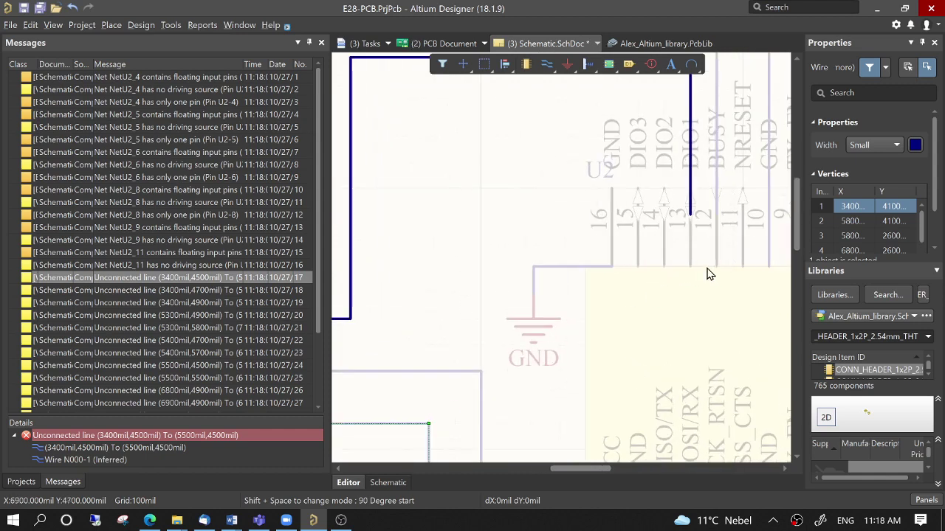
pyautogui.keyDown('ctrl'); pyautogui.scroll(-2, 687, 257); pyautogui.keyUp('ctrl')
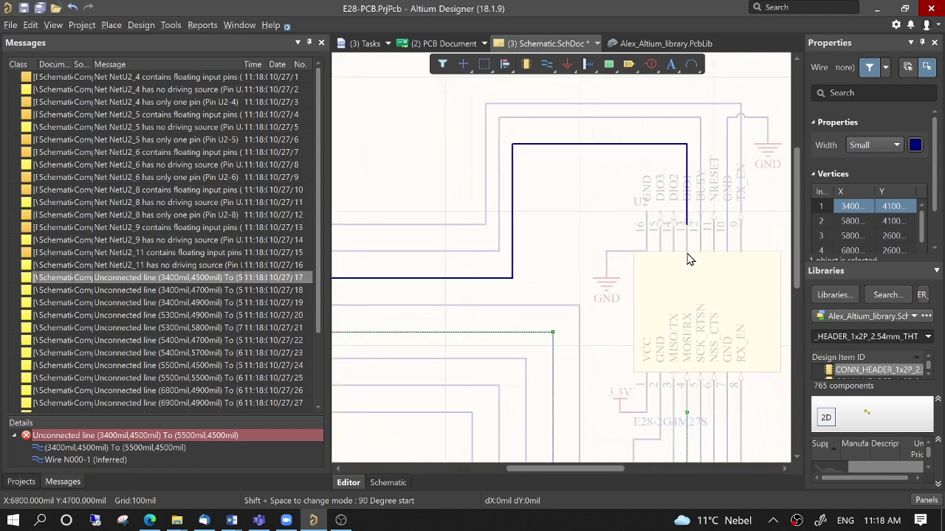
pyautogui.keyDown('shift'); pyautogui.hscroll(-6, 490, 264); pyautogui.keyUp('shift')
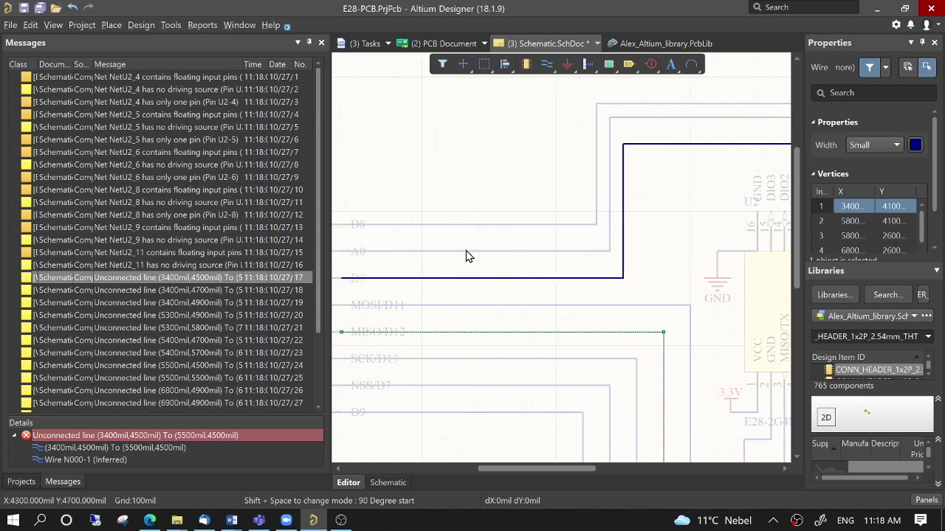
pyautogui.keyDown('ctrl'); pyautogui.scroll(2, 380, 279); pyautogui.keyUp('ctrl')
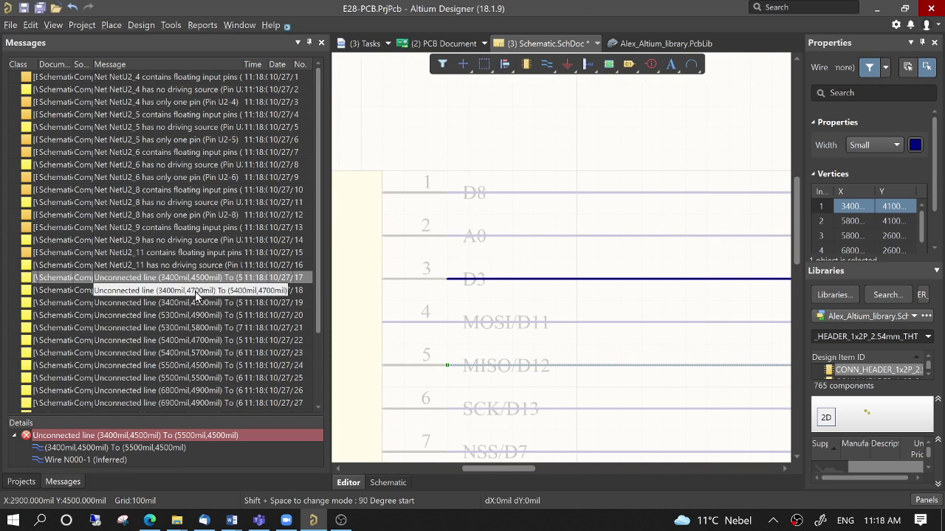
pyautogui.scroll(-3, 198, 295)
pyautogui.scroll(3, 206, 303)
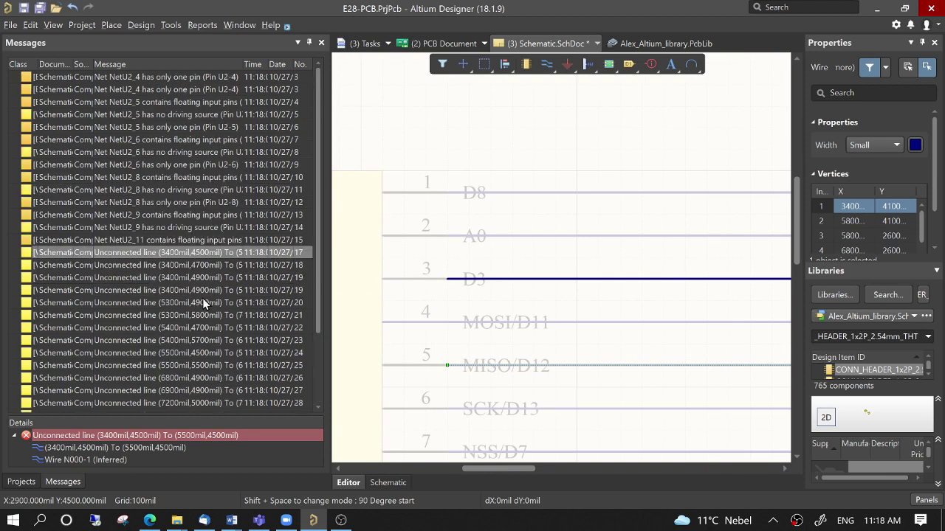